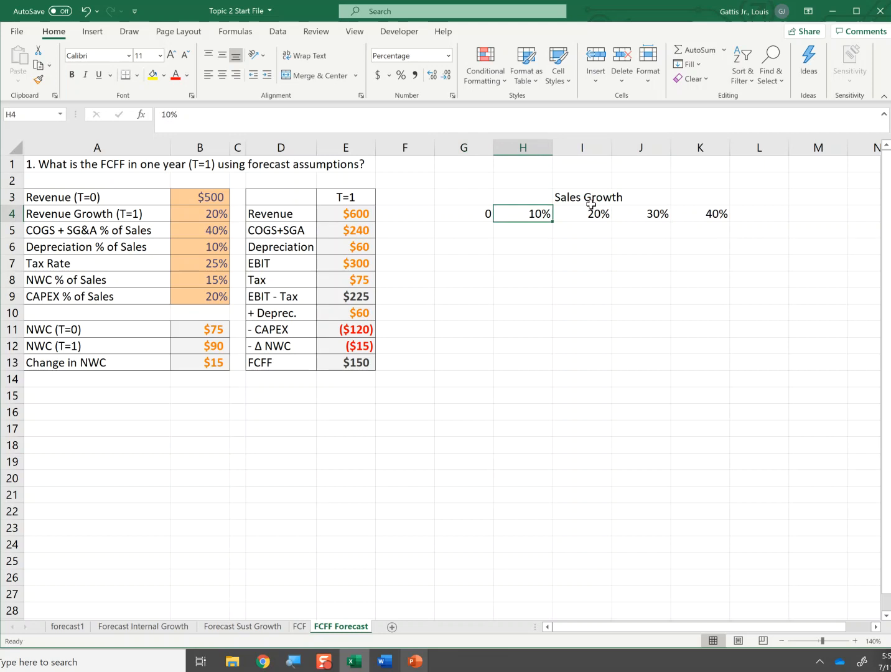
# Step: Format the 0% growth rate in G4 as a percentage and apply the Input cell style to G4:K4
pyautogui.hotkey('ctrl', 'shift', '5')
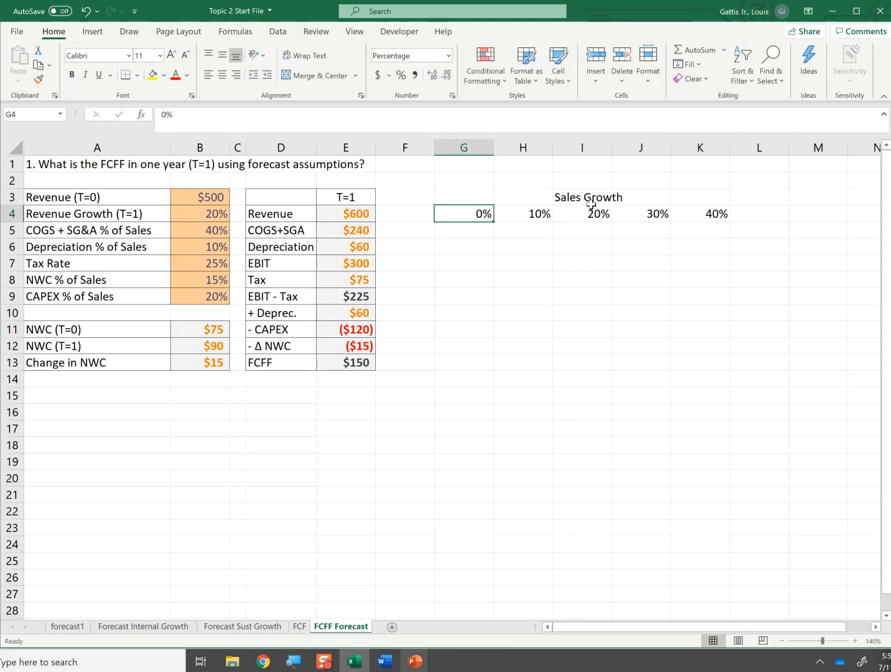
pyautogui.hotkey('shift', 'Right')
pyautogui.hotkey('shift', 'Right')
pyautogui.hotkey('shift', 'Right')
pyautogui.hotkey('shift', 'Right')
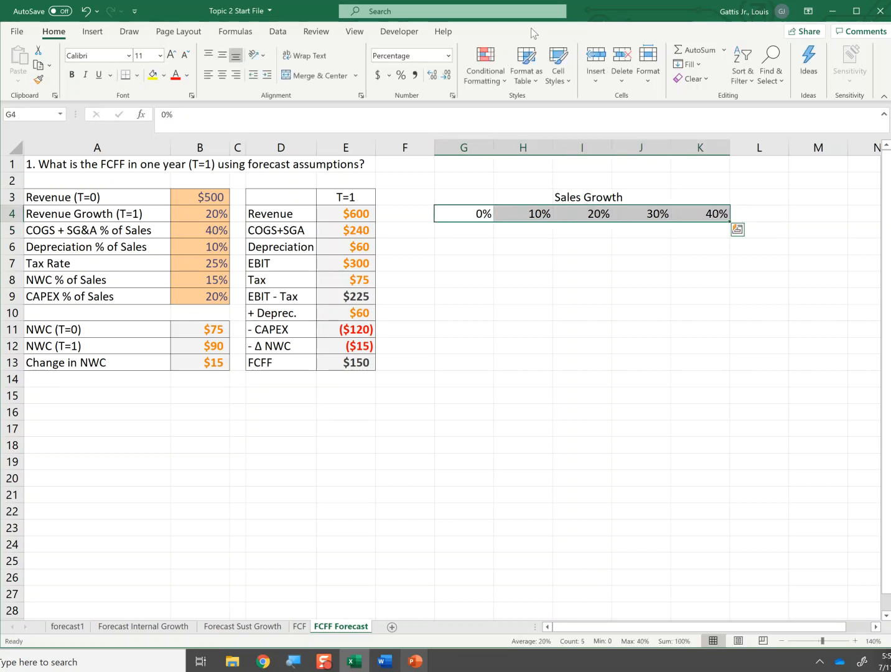
pyautogui.click(560, 76)
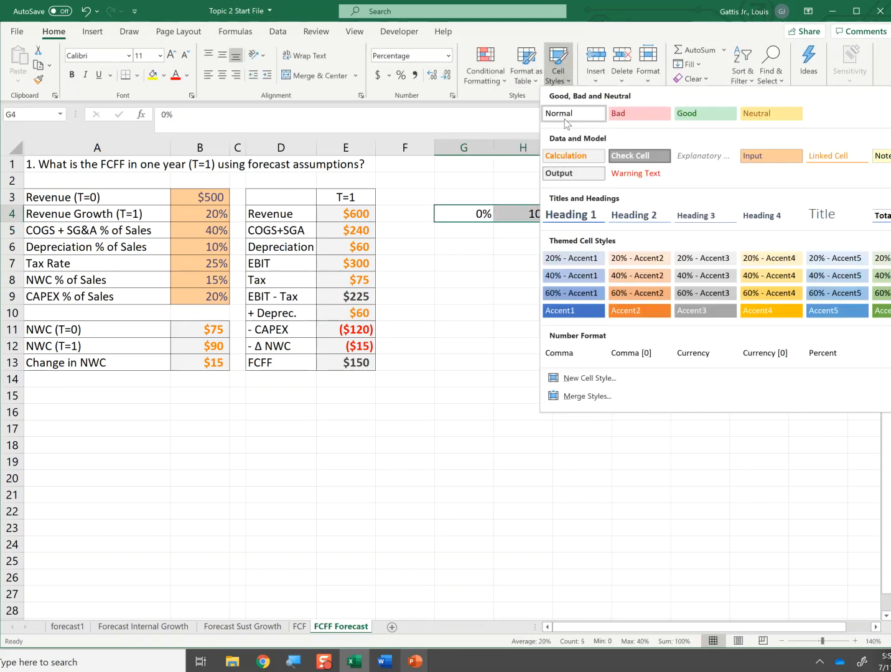
pyautogui.click(772, 156)
# Step: Move the growth rates one column over to H4:L4 and enter the label "CAPEX %" in F7
pyautogui.moveTo(539, 221); pyautogui.dragTo(579, 224)
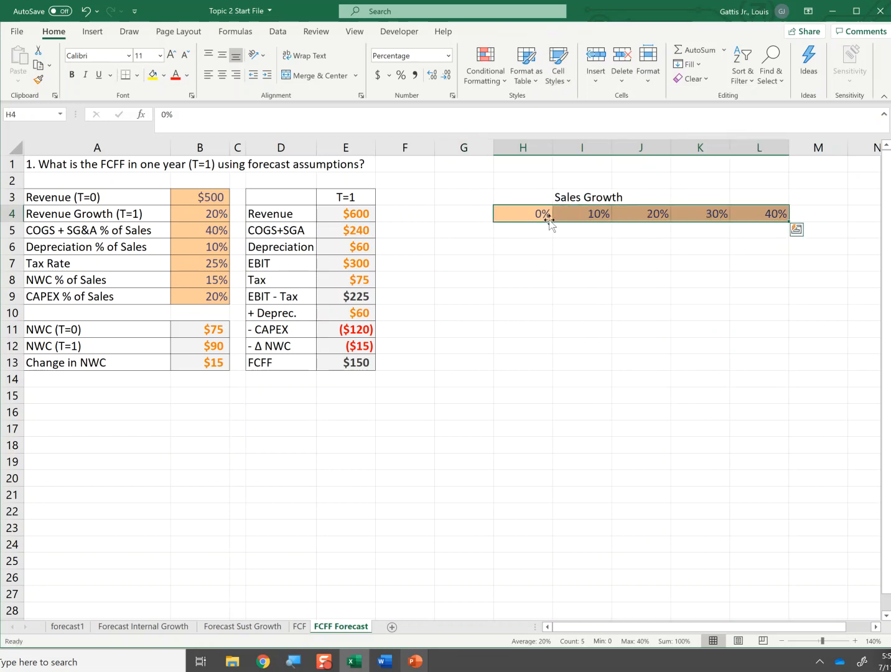
pyautogui.click(476, 223)
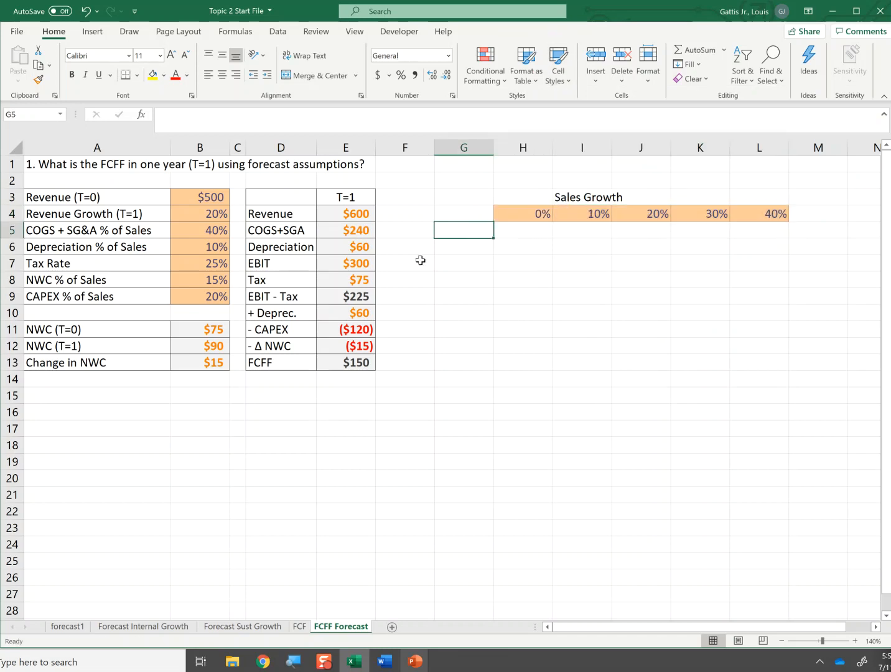
pyautogui.click(385, 264)
pyautogui.write('CAPEX')
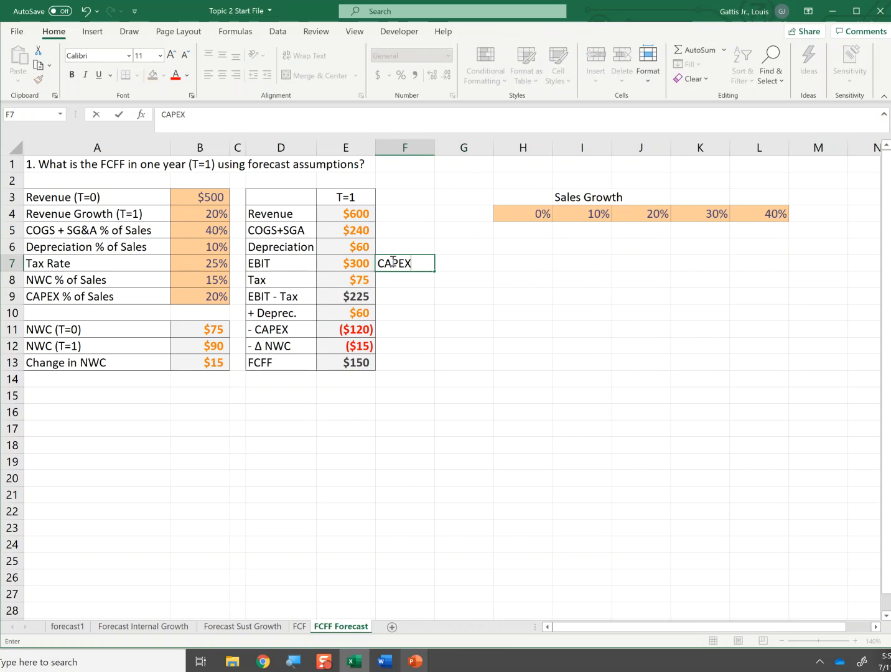
pyautogui.press('Return')
# Step: Copy the 0% rate from H4 into G5 as the first CAPEX percentage
pyautogui.press('Up')
pyautogui.press('Right')
pyautogui.press('Up')
pyautogui.press('Up')
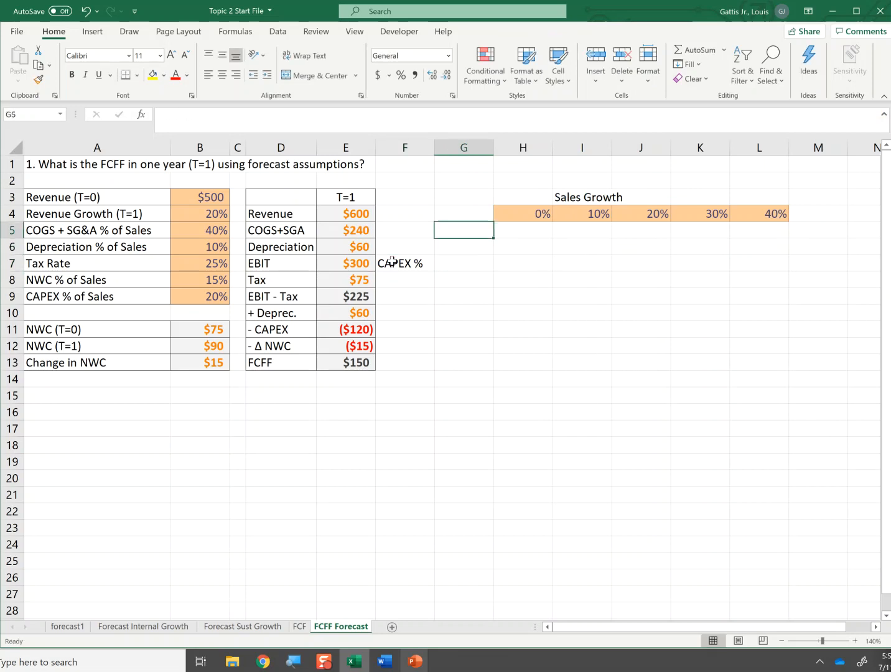
pyautogui.press('Right')
pyautogui.press('Up')
pyautogui.hotkey('ctrl', 'c')
pyautogui.press('Left')
pyautogui.press('Down')
pyautogui.press('Down')
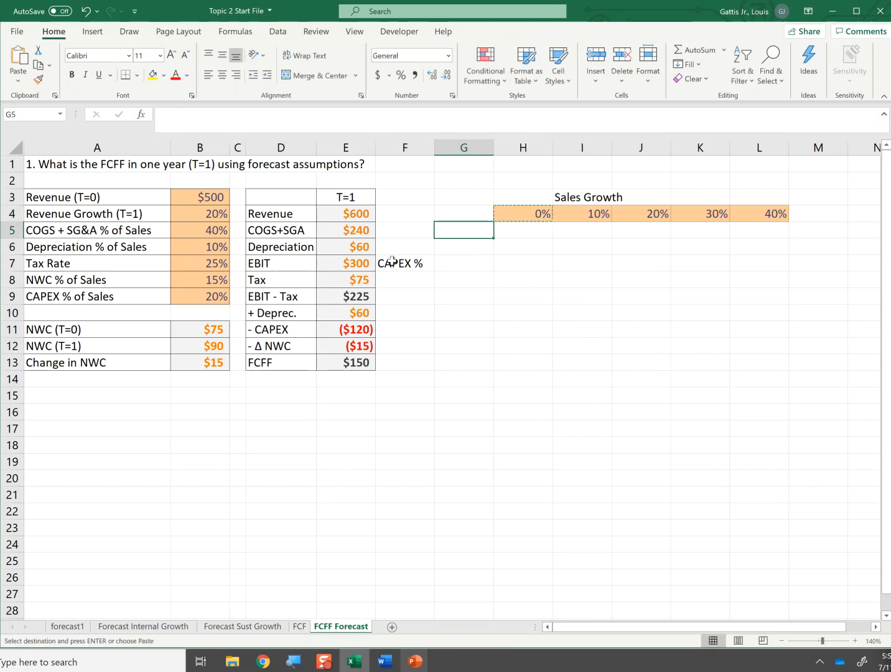
pyautogui.press('Up')
pyautogui.hotkey('ctrl', 'v')
# Step: Copy the 10% rate from I4 into G6 as the second CAPEX percentage
pyautogui.press('Up')
pyautogui.press('Right')
pyautogui.press('Right')
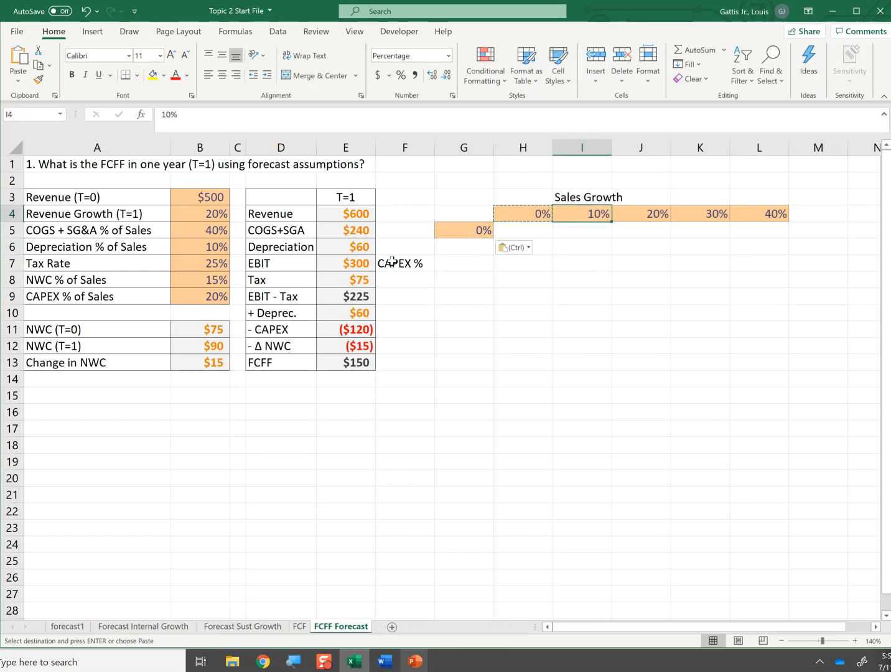
pyautogui.hotkey('ctrl', 'v')
pyautogui.hotkey('ctrl', 'z')
pyautogui.hotkey('ctrl', 'c')
pyautogui.press('Down')
pyautogui.press('Down')
pyautogui.press('Left')
pyautogui.press('Left')
pyautogui.press('Left')
pyautogui.press('Right')
pyautogui.hotkey('ctrl', 'v')
# Step: Copy the 20% rate from J4 into G7 beside the CAPEX % label
pyautogui.press('Right')
pyautogui.press('Right')
pyautogui.press('Right')
pyautogui.press('Up')
pyautogui.press('Up')
pyautogui.hotkey('ctrl', 'c')
pyautogui.press('Down')
pyautogui.press('Left')
pyautogui.press('Left')
pyautogui.press('Left')
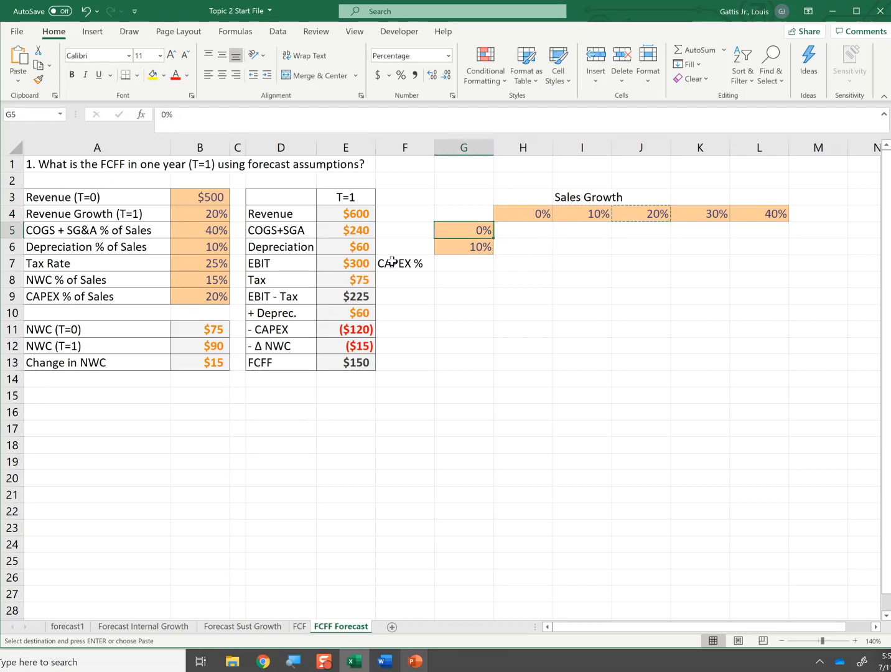
pyautogui.press('Down')
pyautogui.press('Down')
pyautogui.hotkey('ctrl', 'v')
# Step: Copy the 30% rate from K4 into G8 as the fourth CAPEX percentage
pyautogui.press('Right')
pyautogui.press('Right')
pyautogui.press('Right')
pyautogui.press('Up')
pyautogui.press('Up')
pyautogui.press('Up')
pyautogui.press('Right')
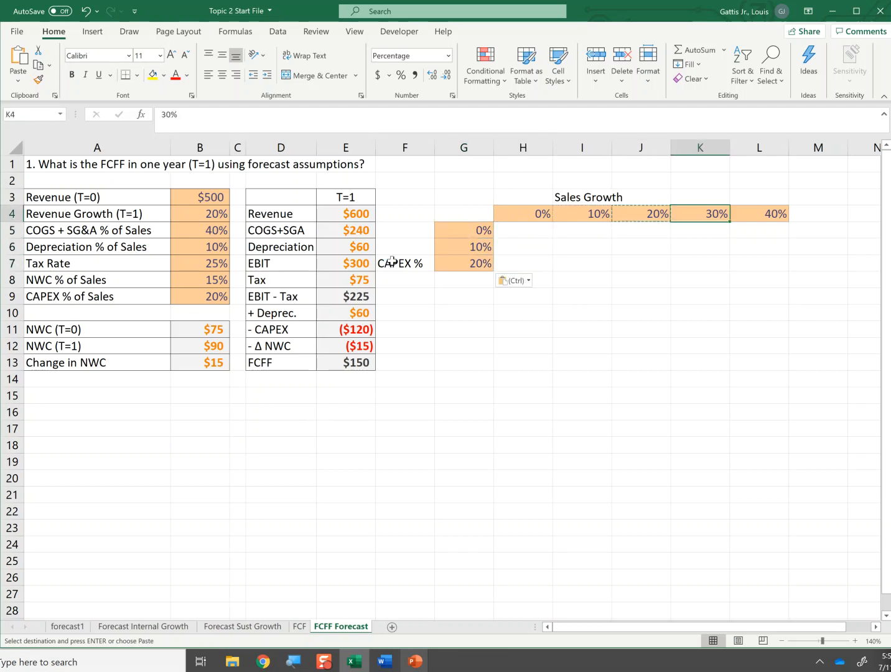
pyautogui.hotkey('ctrl', 'c')
pyautogui.press('Down')
pyautogui.press('Down')
pyautogui.press('Left')
pyautogui.press('Left')
pyautogui.press('Left')
pyautogui.press('Left')
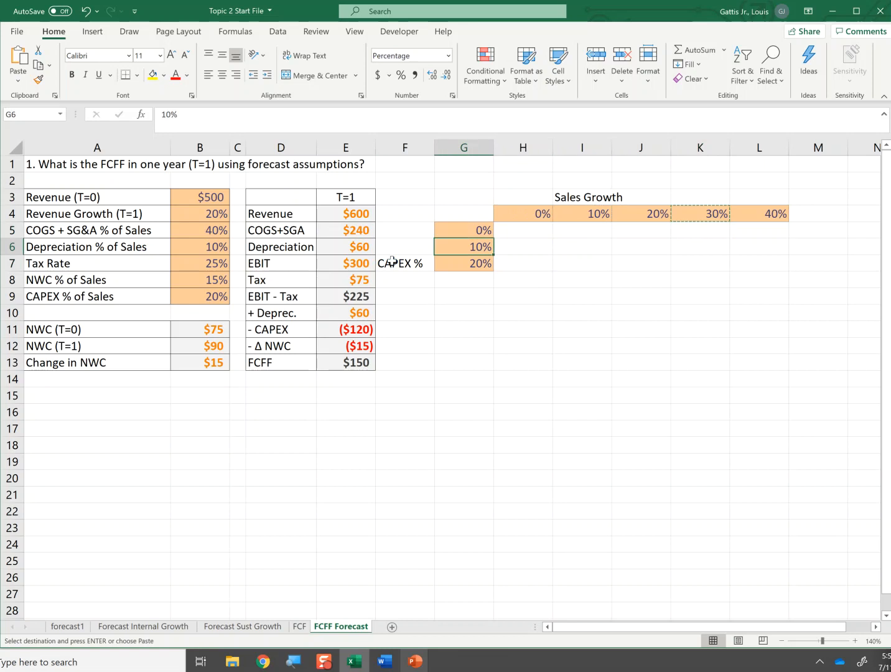
pyautogui.press('Down')
pyautogui.press('Down')
pyautogui.hotkey('ctrl', 'v')
# Step: Copy the 40% rate from L4 into G9 to complete the CAPEX percentage column
pyautogui.press('Right')
pyautogui.press('Right')
pyautogui.press('Right')
pyautogui.press('Up')
pyautogui.press('Up')
pyautogui.press('Up')
pyautogui.press('Up')
pyautogui.press('Right')
pyautogui.press('Right')
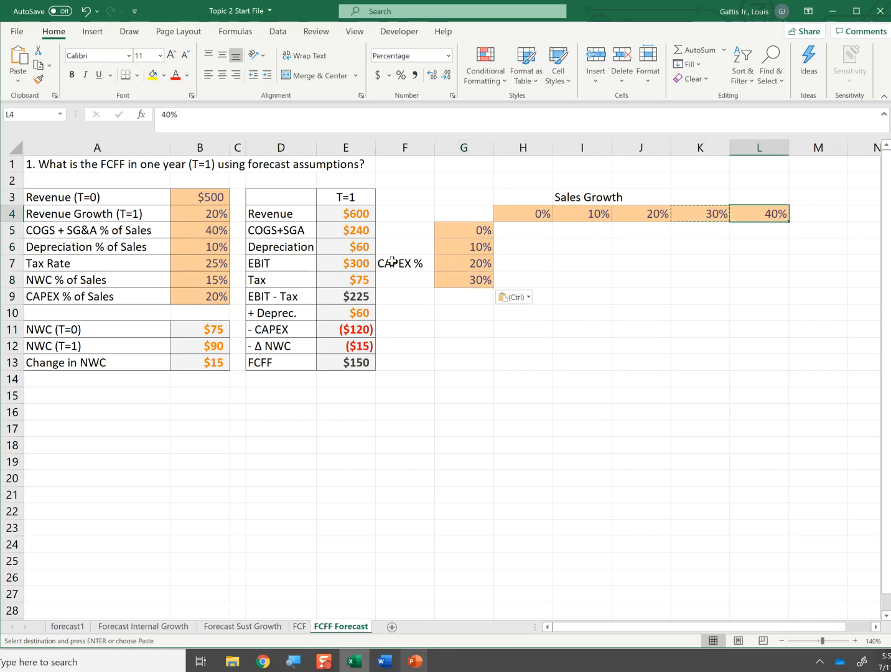
pyautogui.hotkey('ctrl', 'c')
pyautogui.press('Down')
pyautogui.press('Down')
pyautogui.press('Down')
pyautogui.press('Down')
pyautogui.press('Left')
pyautogui.press('Left')
pyautogui.press('Left')
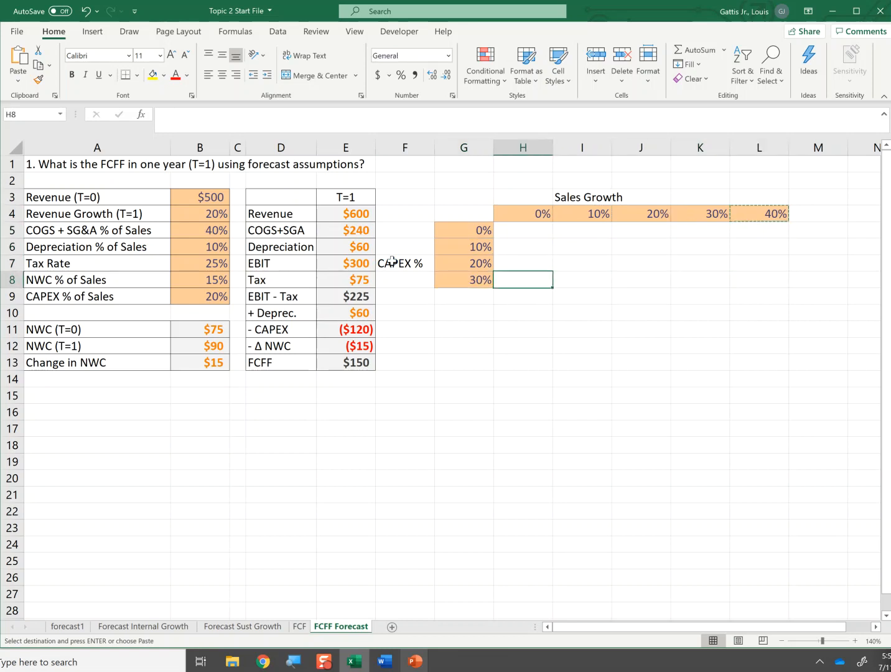
pyautogui.press('Left')
pyautogui.press('Left')
pyautogui.press('Down')
pyautogui.press('Return')
# Step: Review the CAPEX % label in F7 and the percentages in G5:G9
pyautogui.press('Up')
pyautogui.press('Up')
pyautogui.press('Left')
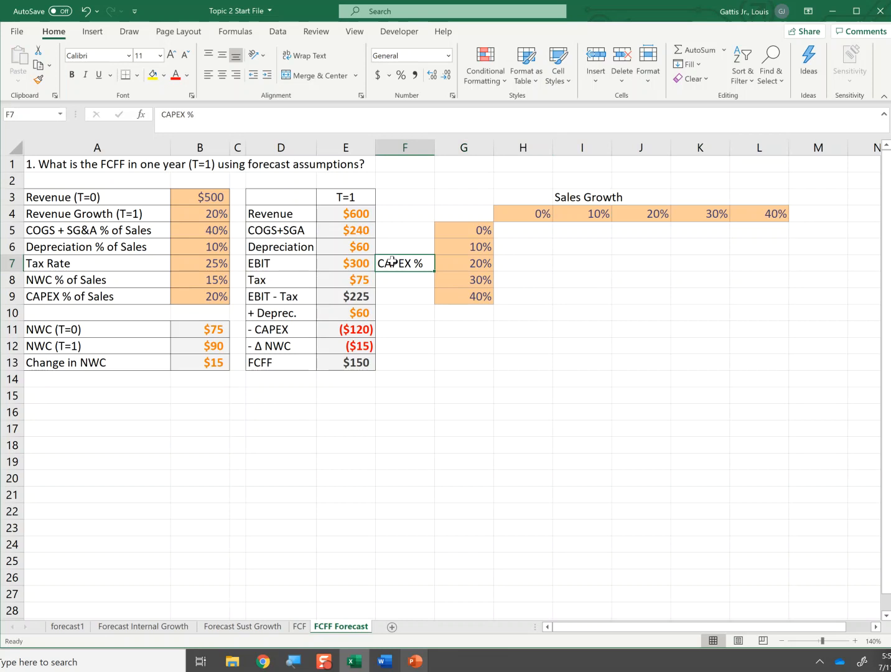
pyautogui.press('Right')
pyautogui.press('Up')
pyautogui.press('Up')
pyautogui.press('Down')
pyautogui.press('Down')
pyautogui.press('Down')
pyautogui.press('Down')
pyautogui.press('Up')
pyautogui.press('Up')
pyautogui.press('Right')
# Step: Move the Sales Growth heading from I3 to J3, above the middle growth rate
pyautogui.press('Up')
pyautogui.press('Up')
pyautogui.press('Up')
pyautogui.press('Up')
pyautogui.press('Right')
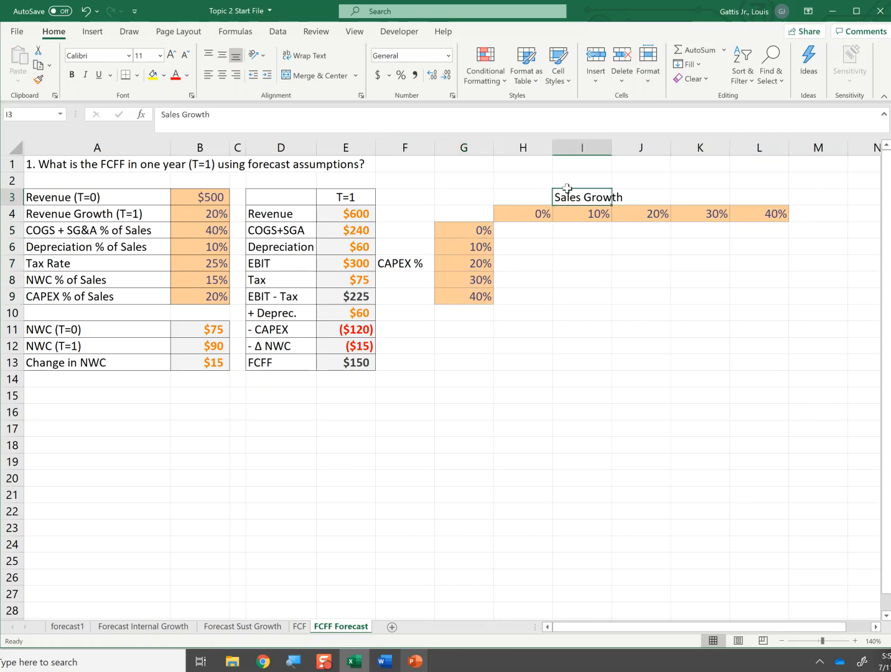
pyautogui.moveTo(578, 193); pyautogui.dragTo(635, 198)
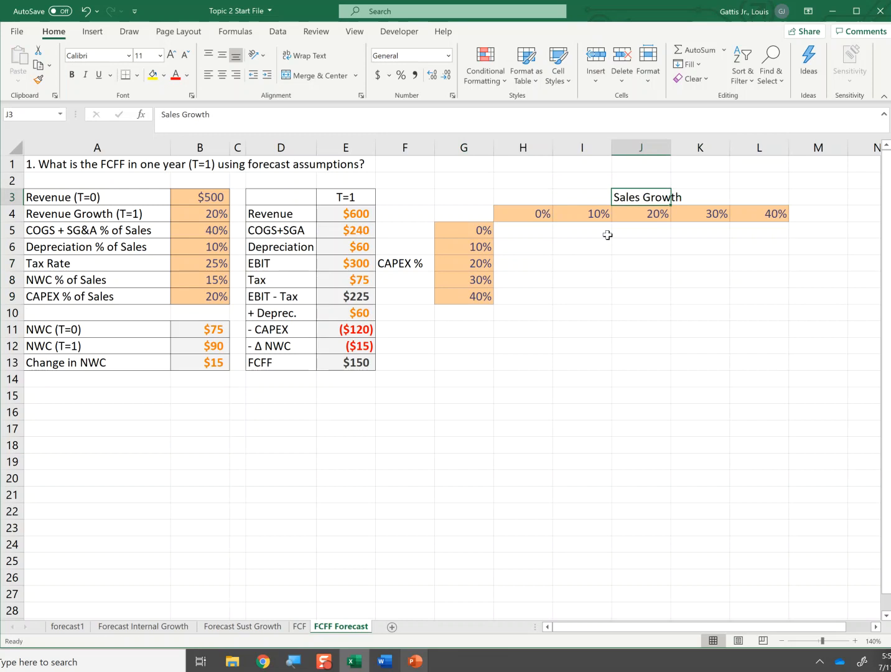
pyautogui.click(535, 307)
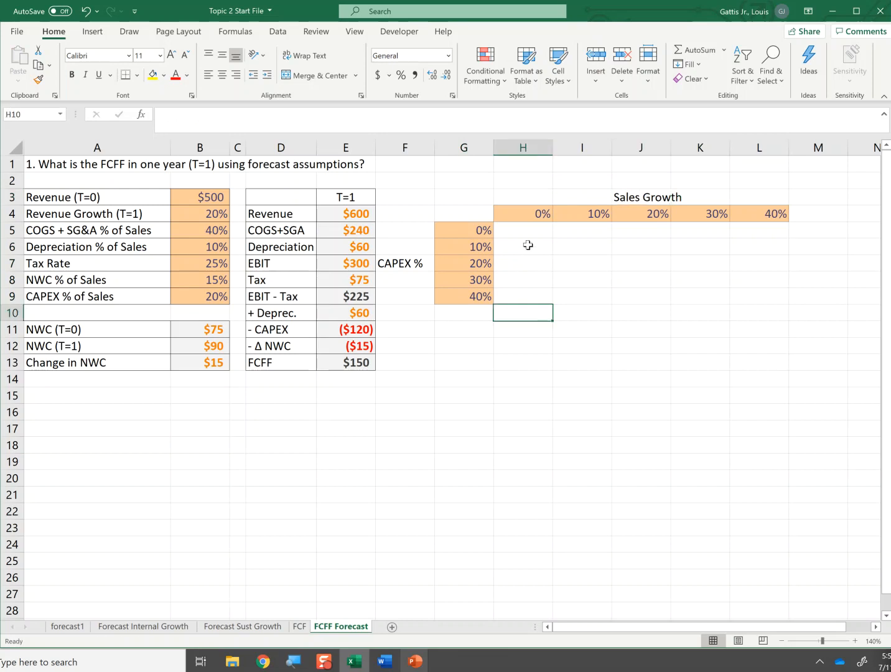
# Step: Link the table's corner cell G4 to the FCFF result with the formula =E13
pyautogui.moveTo(517, 230); pyautogui.dragTo(777, 303)
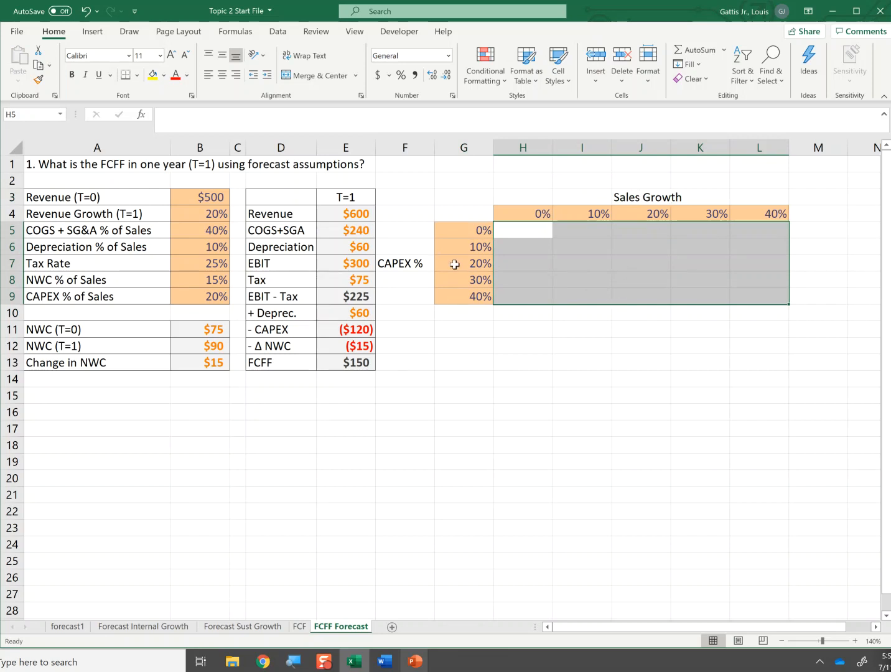
pyautogui.click(467, 210)
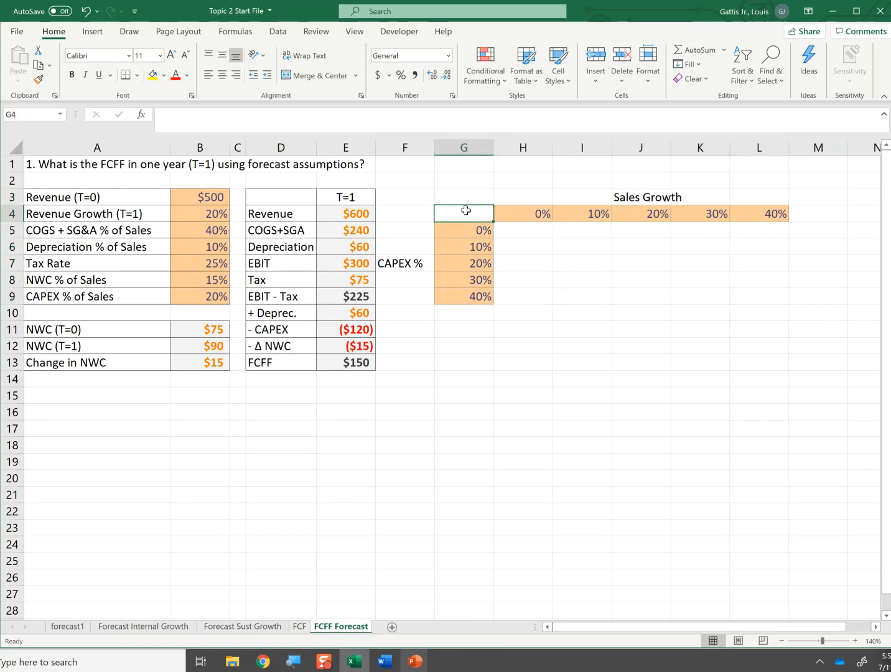
pyautogui.write('=')
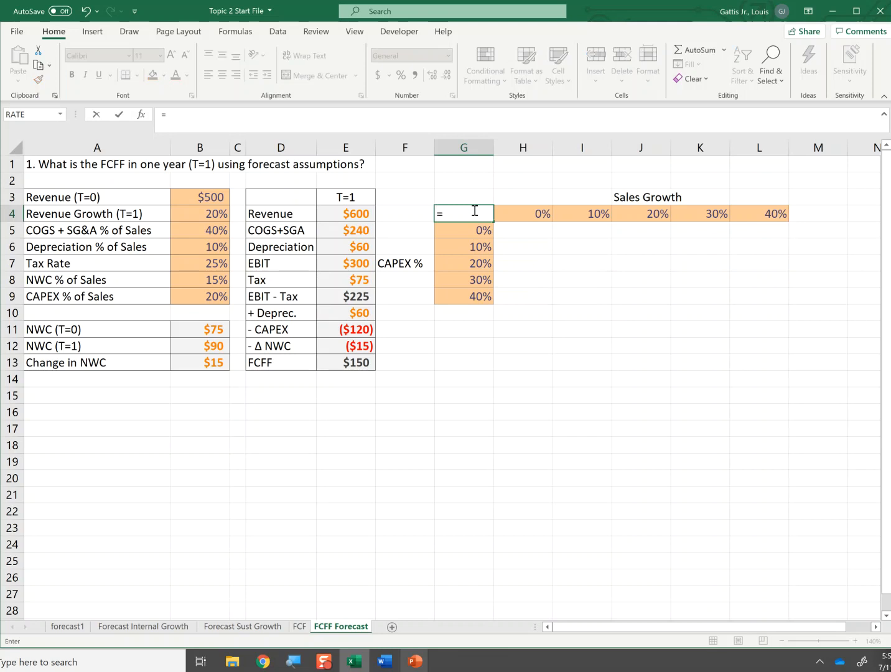
pyautogui.click(344, 365)
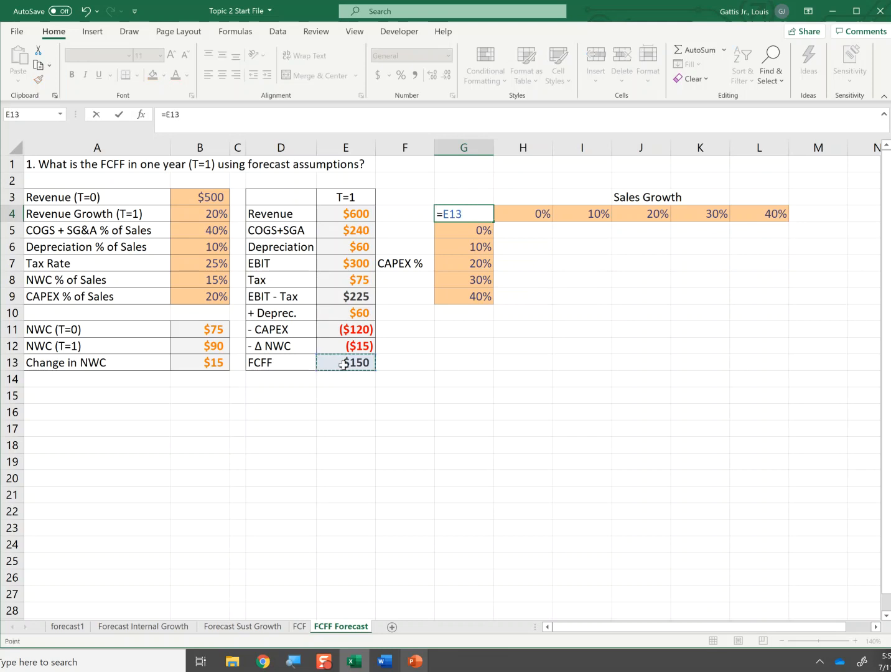
pyautogui.press('Return')
# Step: Inspect the FCFF formula in E13 and the cells it adds up
pyautogui.press('Left')
pyautogui.press('Left')
pyautogui.press('Down')
pyautogui.press('Down')
pyautogui.press('Down')
pyautogui.press('Down')
pyautogui.press('Down')
pyautogui.press('Down')
pyautogui.press('Down')
pyautogui.press('Down')
pyautogui.hotkey('alt', '=')
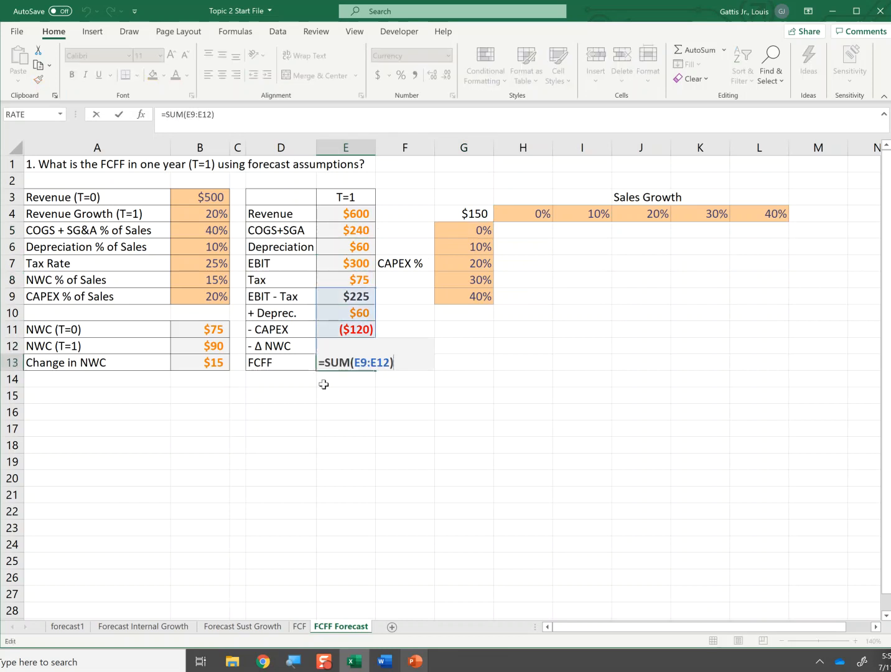
pyautogui.press('Escape')
pyautogui.press('F2')
pyautogui.press('Escape')
# Step: Try hard-coding the growth rate as .2 instead of B4 in the T=1 revenue formula in E4
pyautogui.click(200, 211)
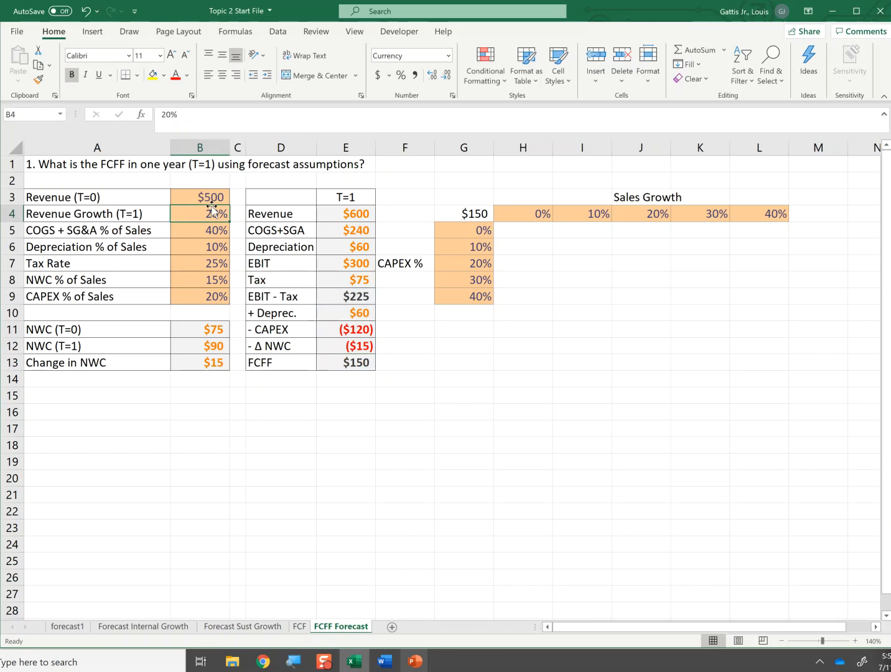
pyautogui.click(349, 213)
pyautogui.press('F2')
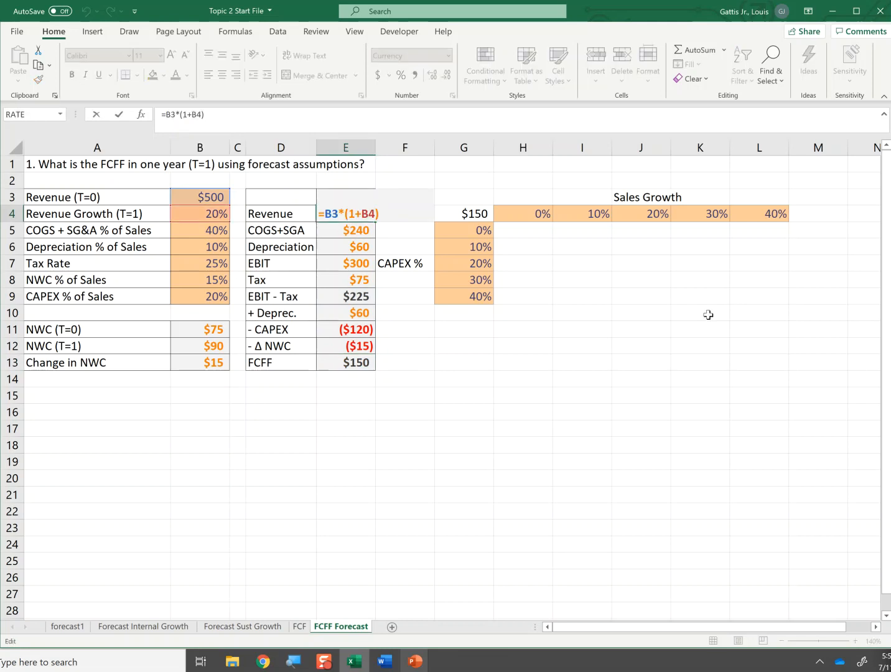
pyautogui.press('BackSpace')
pyautogui.press('BackSpace')
pyautogui.press('BackSpace')
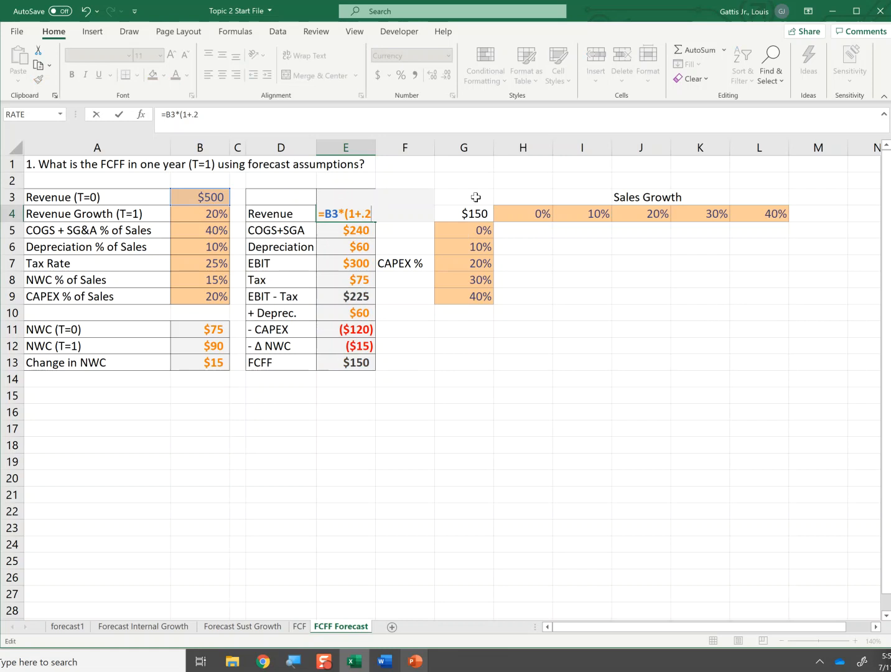
pyautogui.press('Escape')
pyautogui.press('F2')
pyautogui.press('Escape')
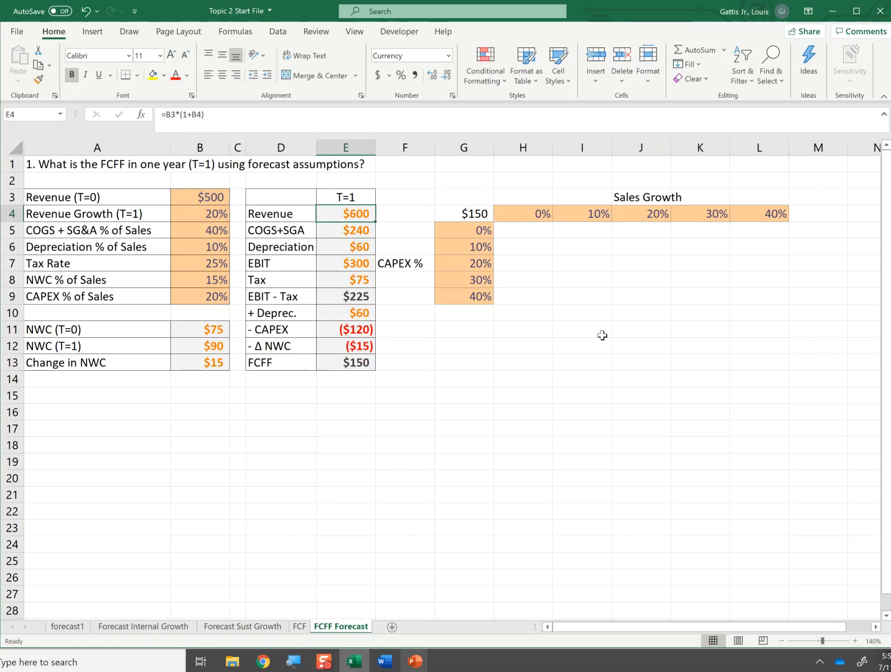
# Step: Inspect the T=1 revenue formula in E4 and the cells it references
pyautogui.click(517, 350)
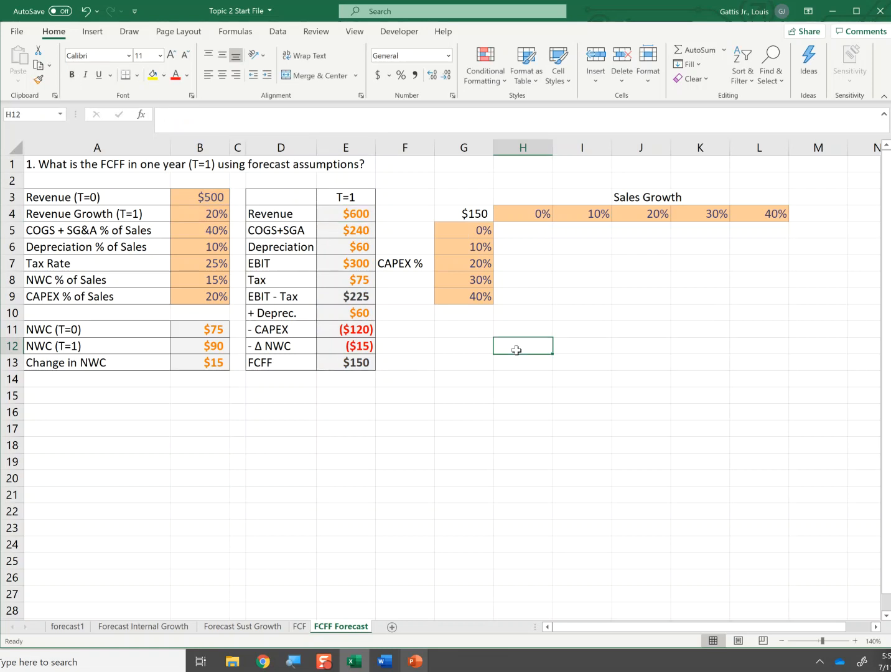
pyautogui.press('Left')
pyautogui.press('Left')
pyautogui.press('Left')
pyautogui.press('Left')
pyautogui.press('Up')
pyautogui.press('Up')
pyautogui.press('Up')
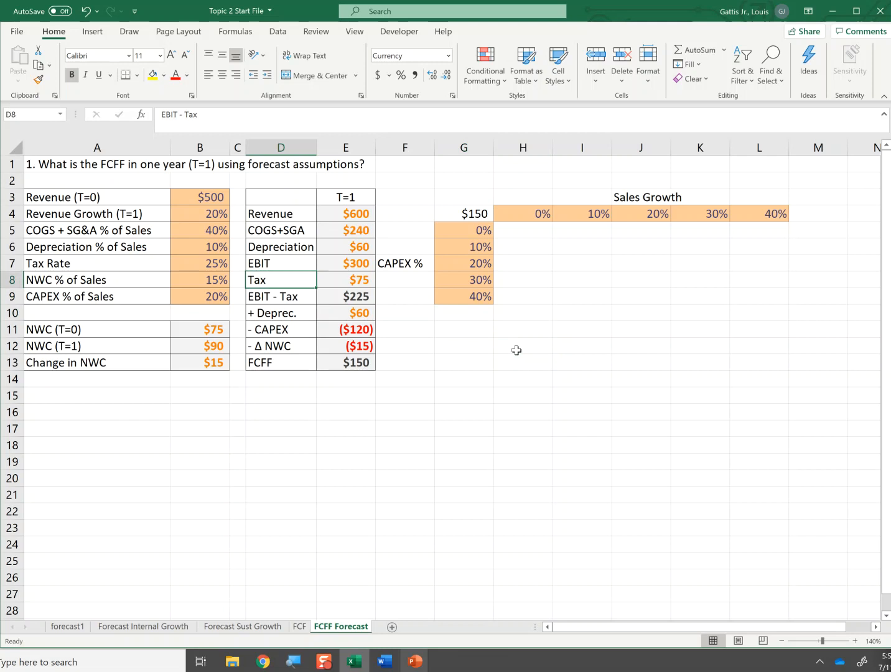
pyautogui.press('Up')
pyautogui.press('Up')
pyautogui.press('Up')
pyautogui.press('Up')
pyautogui.press('Right')
pyautogui.press('Up')
pyautogui.press('F2')
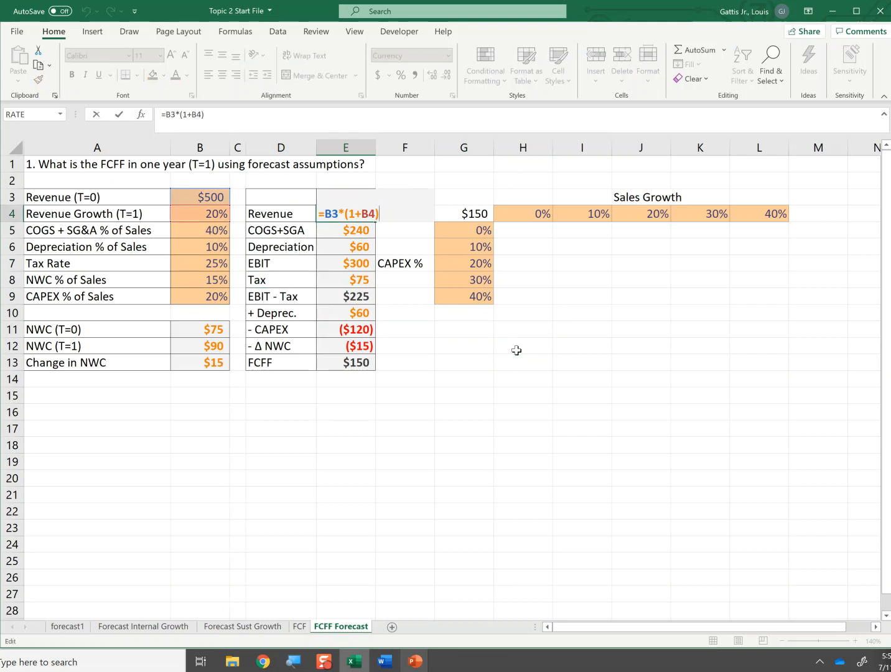
pyautogui.press('Escape')
# Step: Review the forecast assumptions in B3:B9, including the revenue growth rate in B4
pyautogui.press('Left')
pyautogui.press('Left')
pyautogui.press('Left')
pyautogui.press('Up')
pyautogui.hotkey('shift', 'Down')
pyautogui.hotkey('shift', 'Down')
pyautogui.hotkey('shift', 'Down')
pyautogui.hotkey('shift', 'Down')
pyautogui.hotkey('shift', 'Down')
pyautogui.hotkey('shift', 'Down')
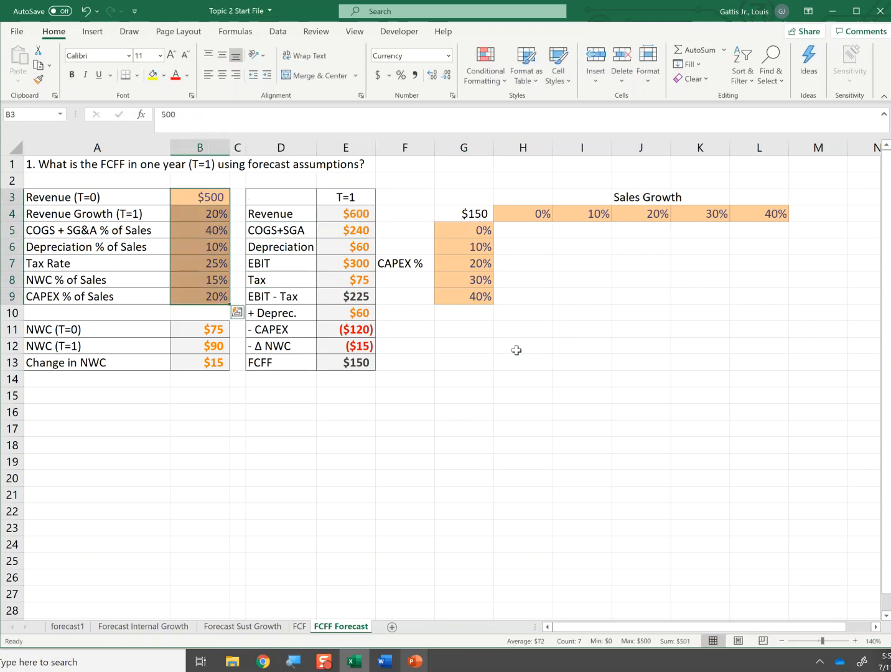
pyautogui.press('Down')
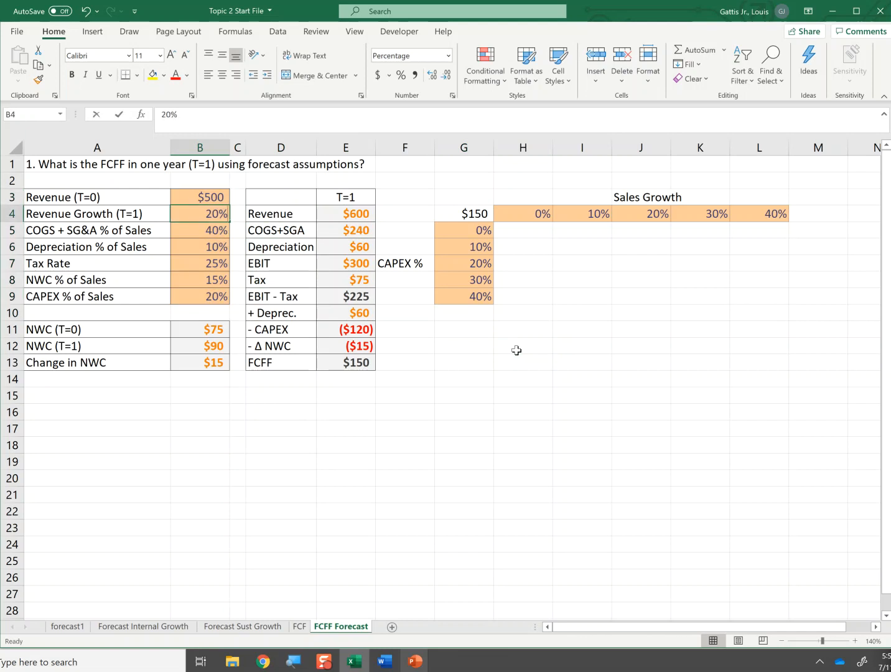
# Step: Try substituting the fixed rate .2 for the B4 reference in the T=1 revenue formula
pyautogui.press('Right')
pyautogui.press('Right')
pyautogui.press('Right')
pyautogui.press('F2')
pyautogui.press('Left')
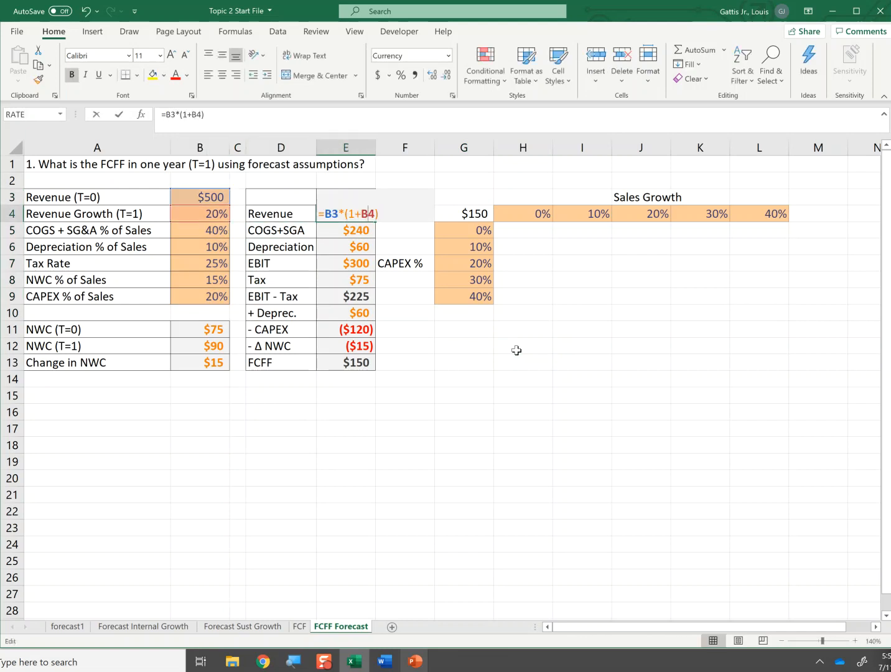
pyautogui.press('BackSpace')
pyautogui.press('BackSpace')
pyautogui.write('.2')
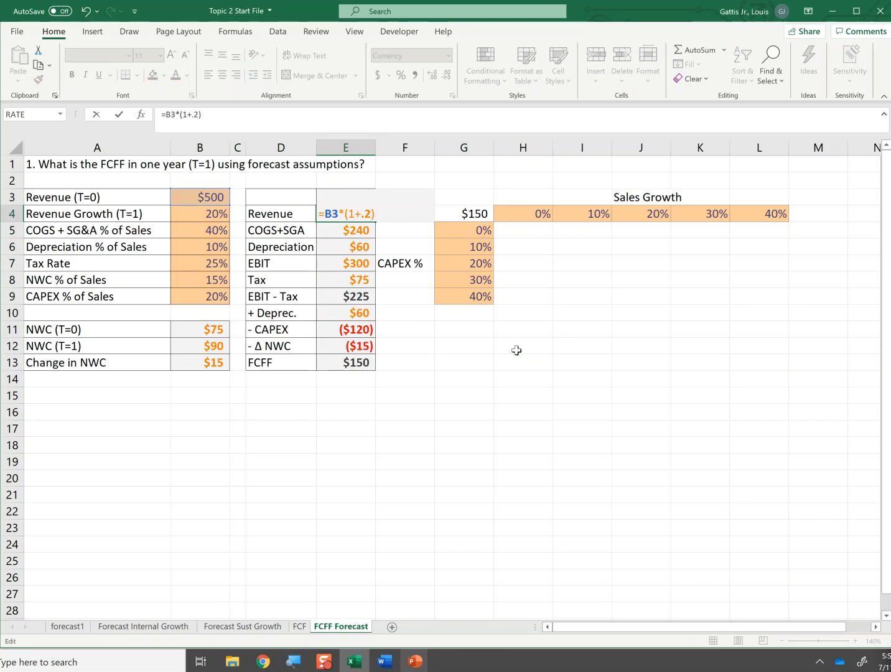
pyautogui.press('Escape')
pyautogui.press('F2')
pyautogui.press('Escape')
# Step: Check that the table's corner cell G4 refers to the FCFF result in E13
pyautogui.press('Right')
pyautogui.press('Right')
pyautogui.press('F2')
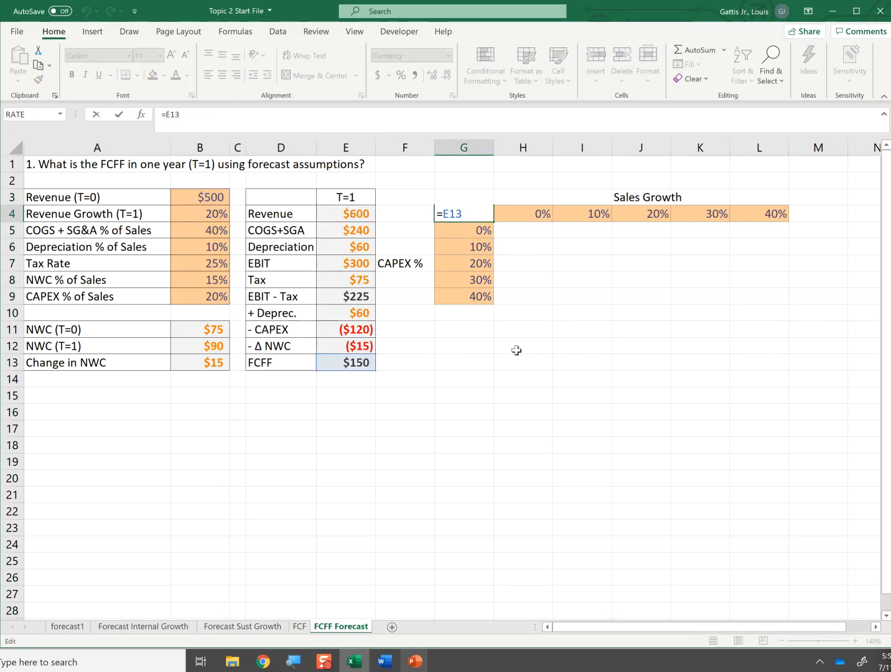
pyautogui.press('Escape')
# Step: Create a two-way data table over G4:L9 with row input cell B4 and column input cell B9
pyautogui.hotkey('shift', 'Right')
pyautogui.hotkey('shift', 'Right')
pyautogui.hotkey('shift', 'Down')
pyautogui.hotkey('shift', 'Down')
pyautogui.hotkey('shift', 'Down')
pyautogui.hotkey('shift', 'Right')
pyautogui.hotkey('shift', 'Down')
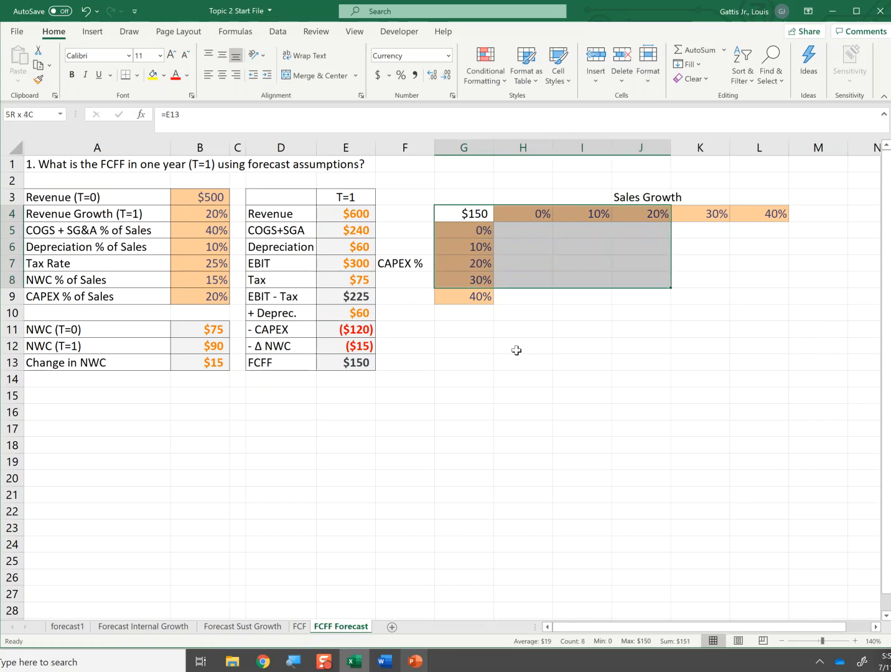
pyautogui.hotkey('shift', 'Right')
pyautogui.hotkey('shift', 'Right')
pyautogui.hotkey('shift', 'Down')
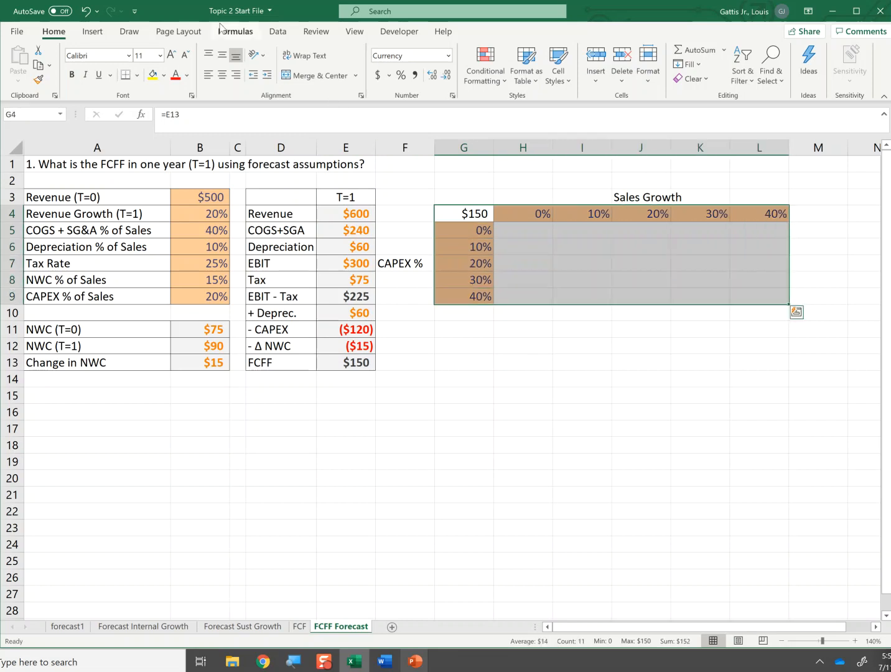
pyautogui.click(278, 32)
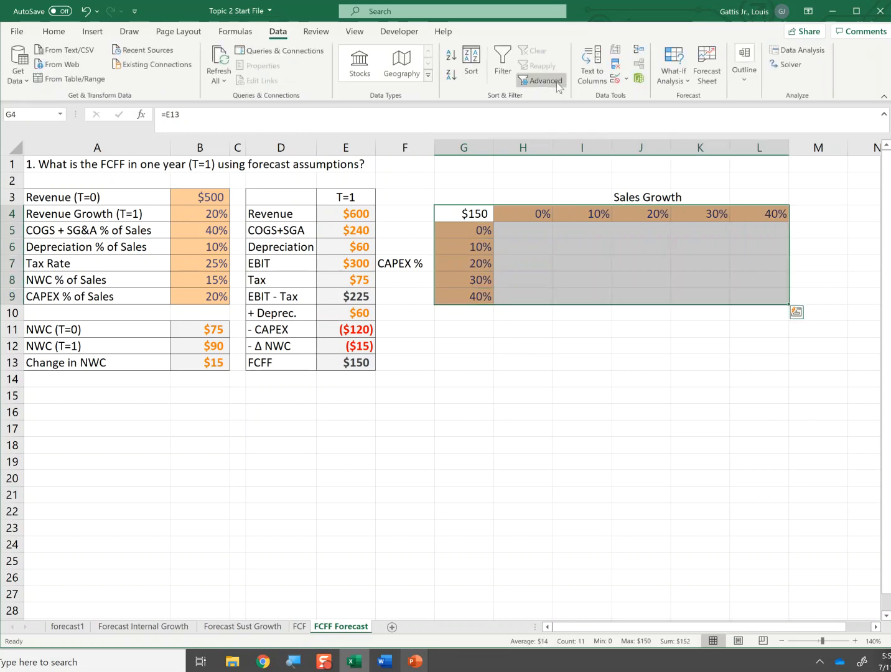
pyautogui.click(674, 73)
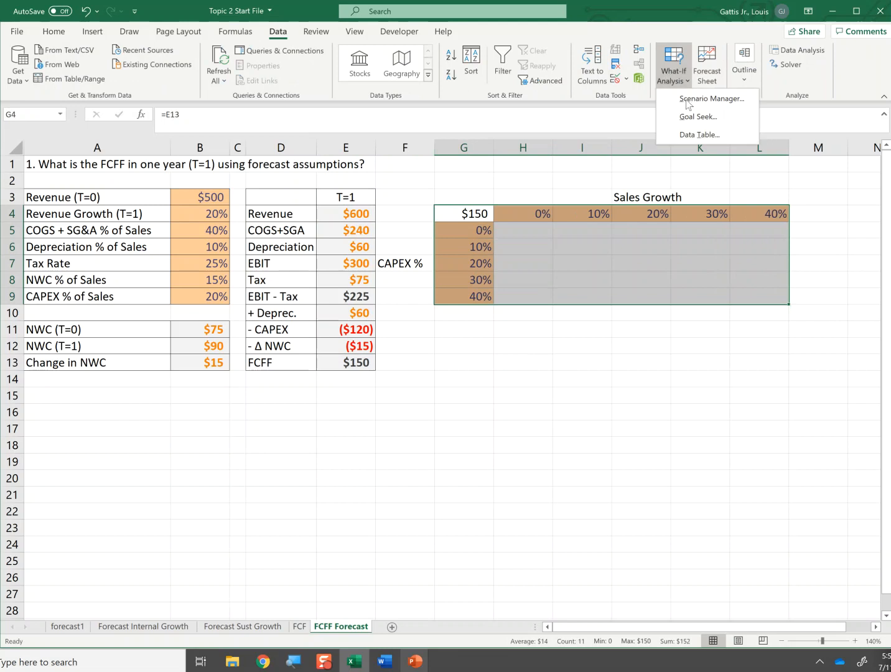
pyautogui.click(698, 134)
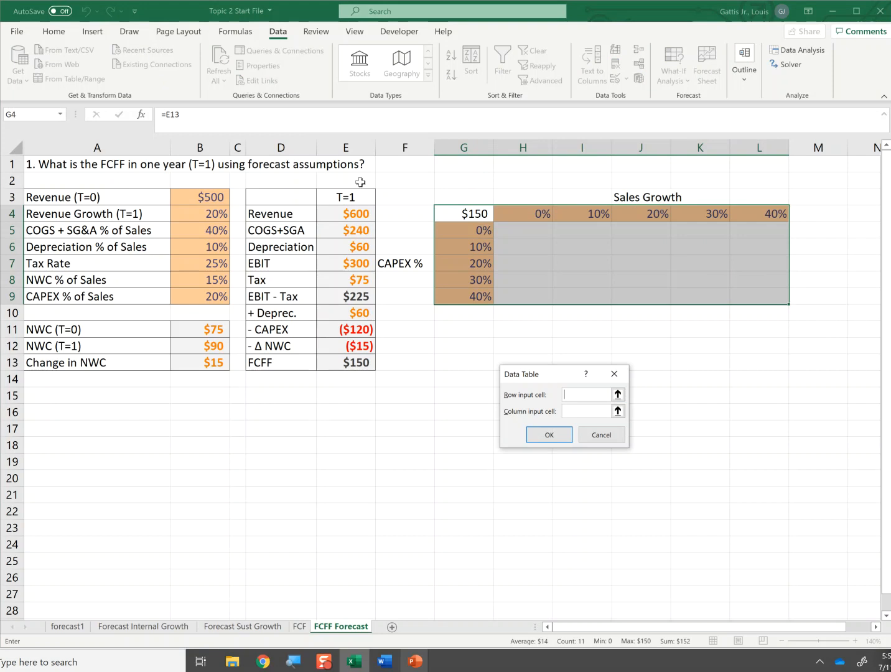
pyautogui.click(189, 209)
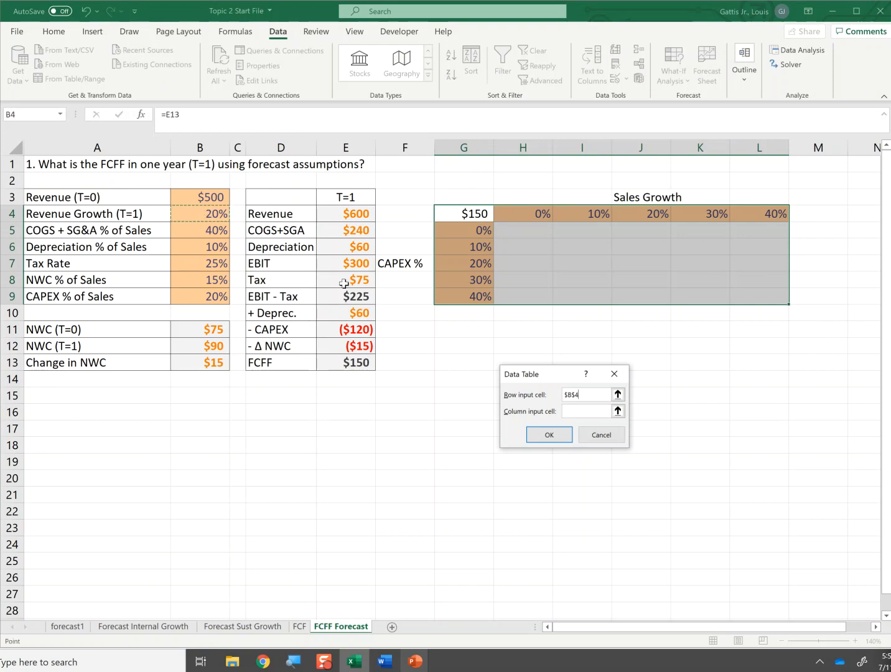
pyautogui.click(572, 411)
pyautogui.click(224, 296)
pyautogui.click(550, 436)
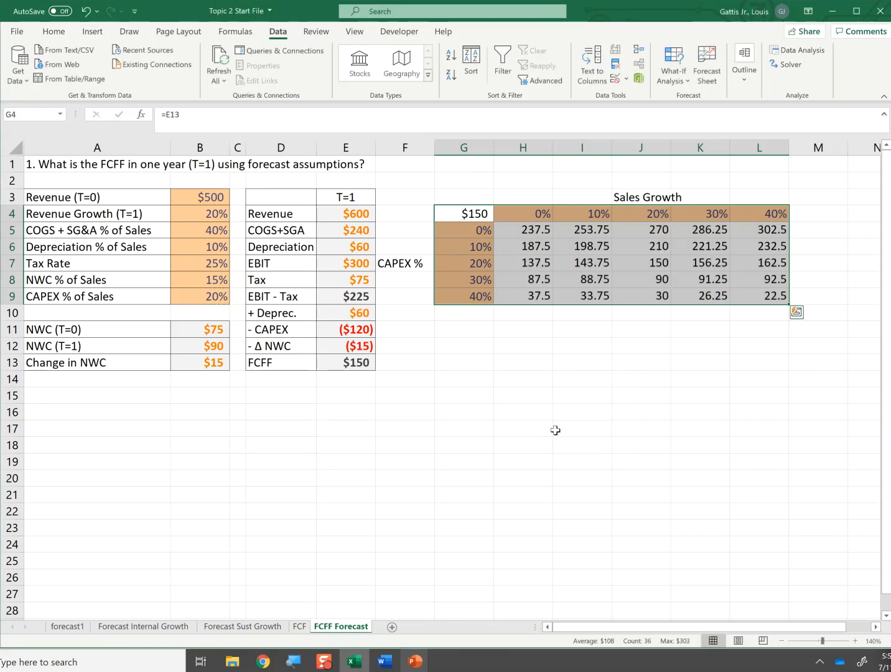
# Step: Format the data table results in H5:L9 as dollar amounts in Accounting format with no decimal places
pyautogui.moveTo(524, 229); pyautogui.dragTo(776, 297)
pyautogui.click(53, 31)
pyautogui.click(401, 75)
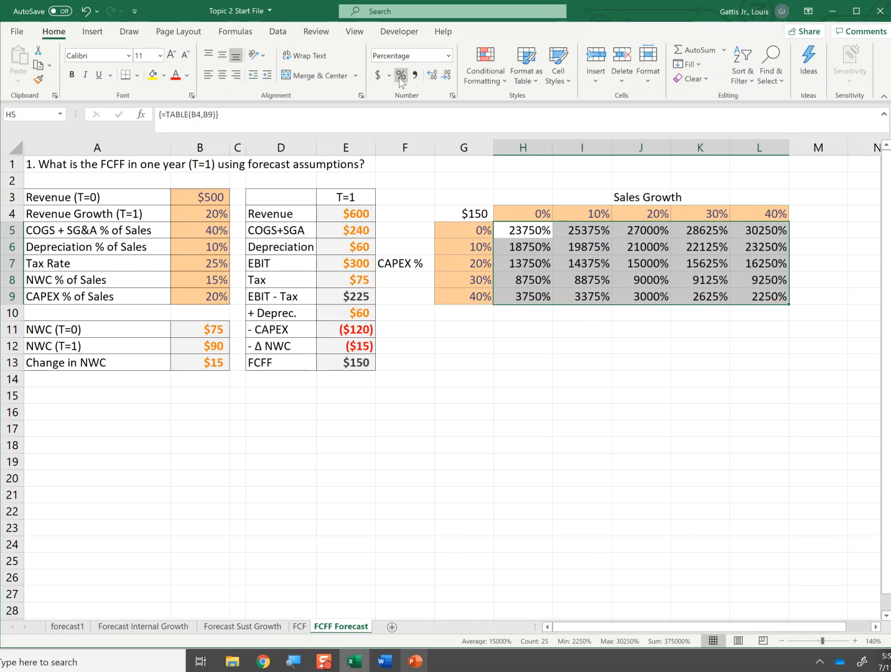
pyautogui.click(382, 75)
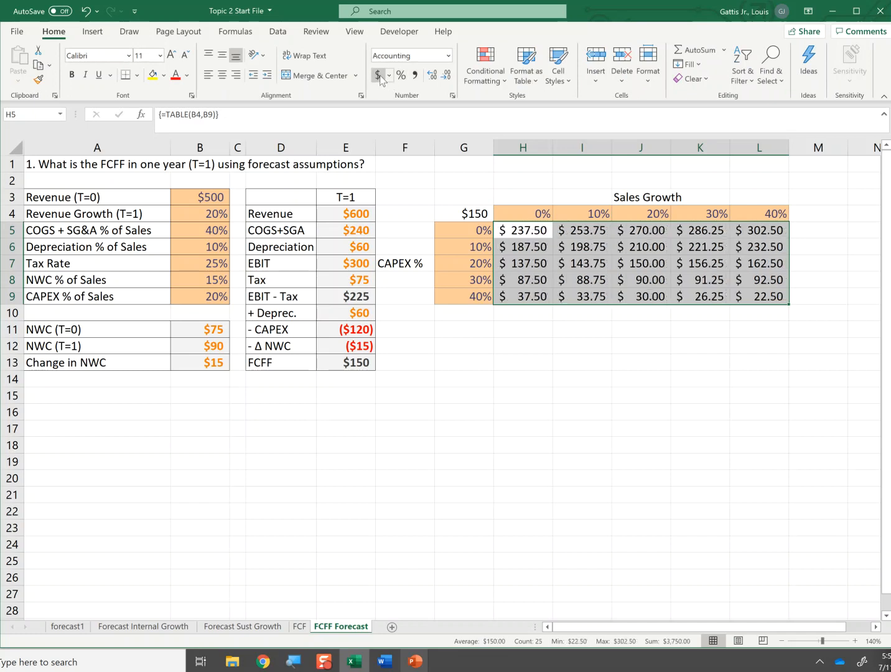
pyautogui.click(445, 77)
pyautogui.click(444, 77)
pyautogui.click(639, 373)
# Step: Fill the base-case result in J7 with yellow
pyautogui.click(658, 262)
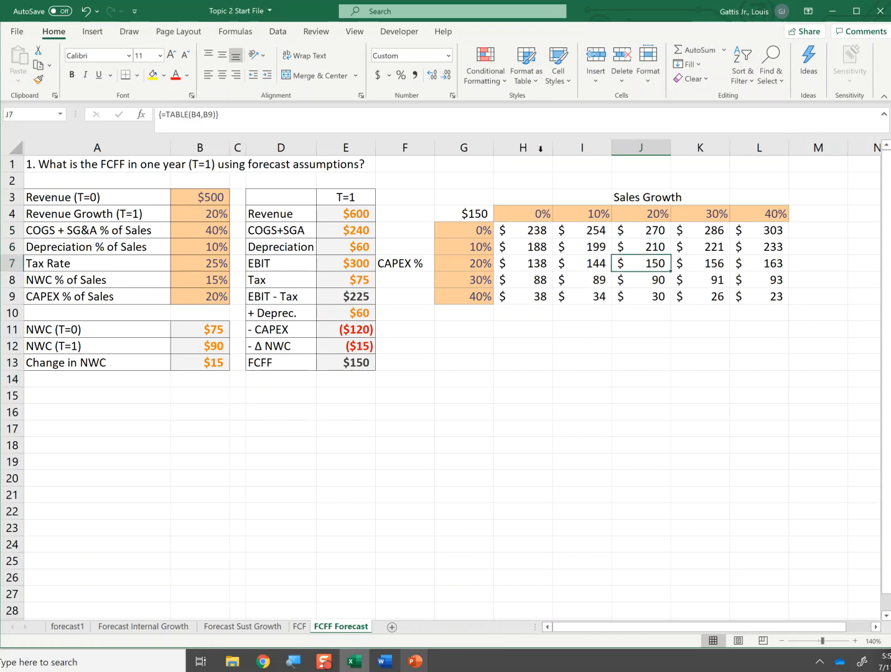
pyautogui.click(559, 74)
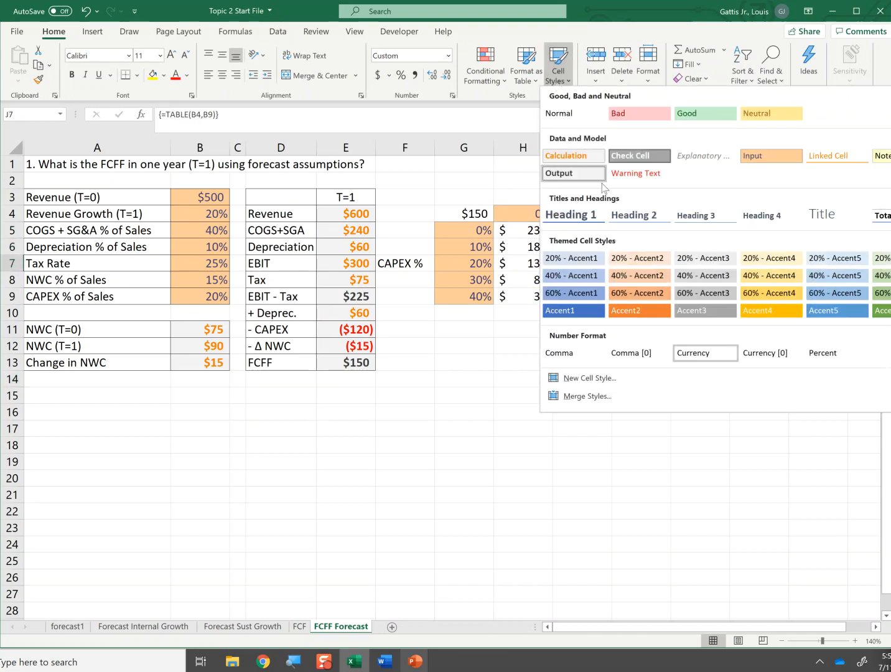
pyautogui.click(157, 62)
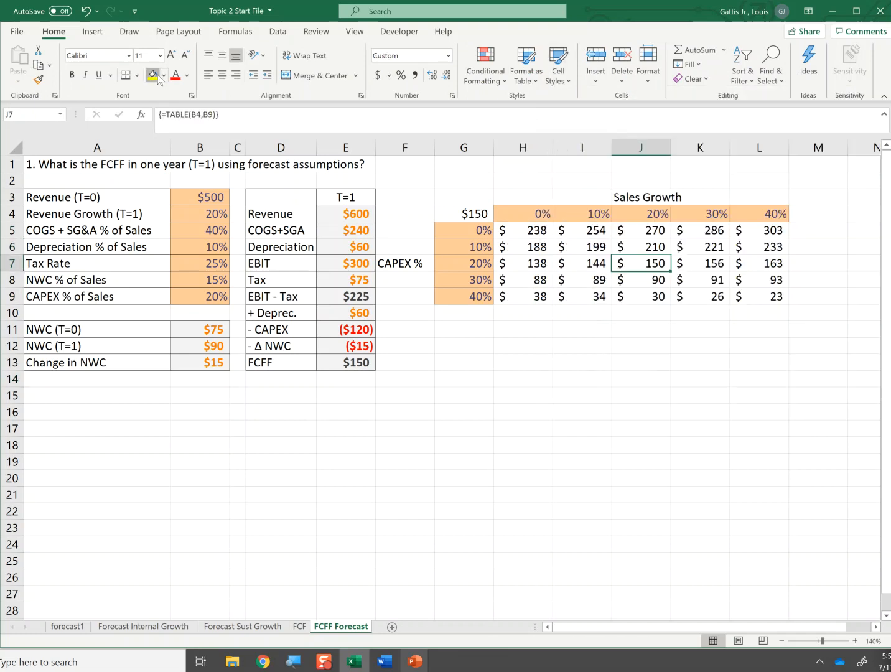
pyautogui.click(153, 75)
pyautogui.click(616, 372)
# Step: Examine the table's corner results and compare the base case in J7 with its input rates and the FCFF in E13
pyautogui.moveTo(526, 228); pyautogui.dragTo(760, 300)
pyautogui.click(521, 226)
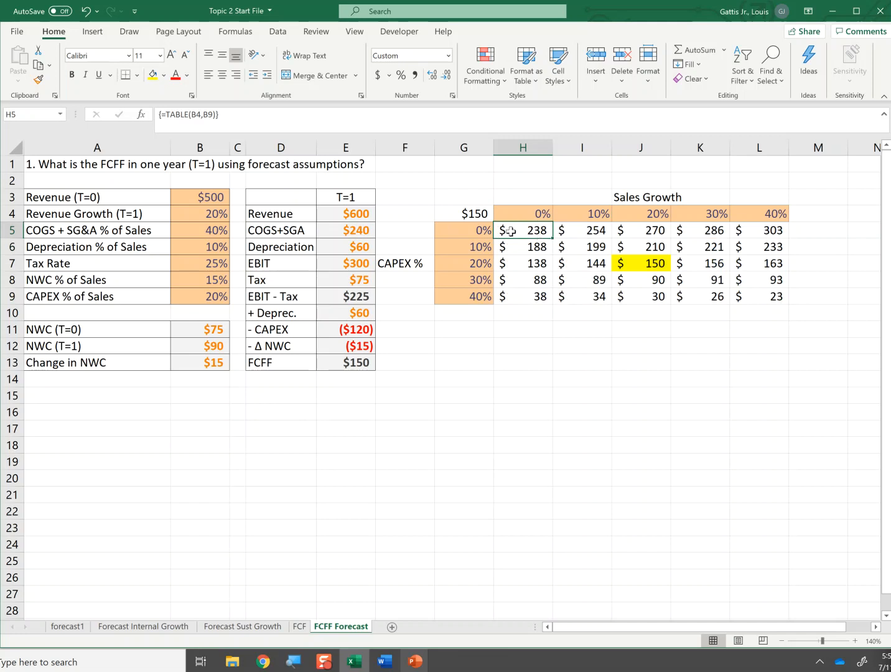
pyautogui.doubleClick(544, 239)
pyautogui.press('Escape')
pyautogui.click(769, 294)
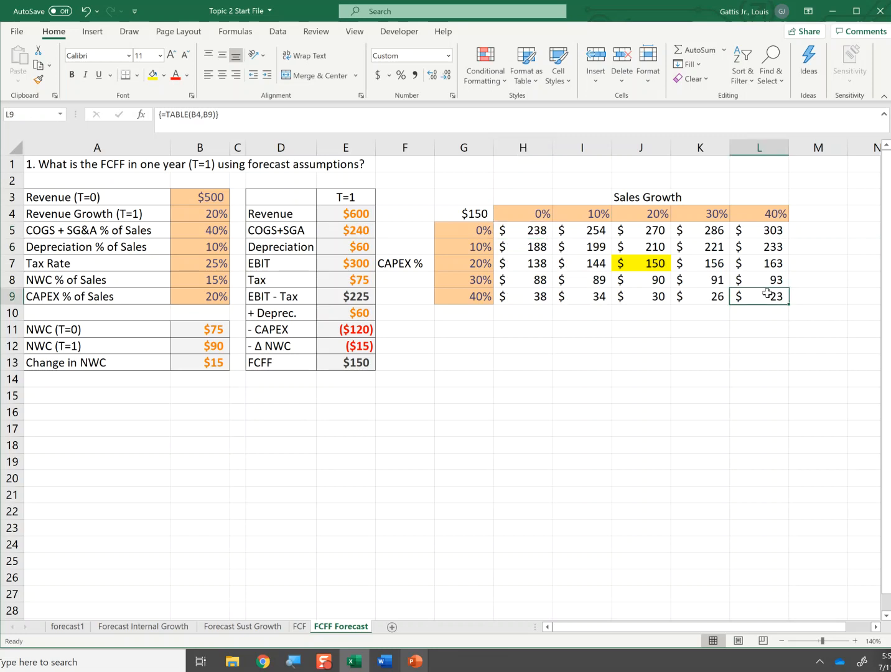
pyautogui.click(765, 230)
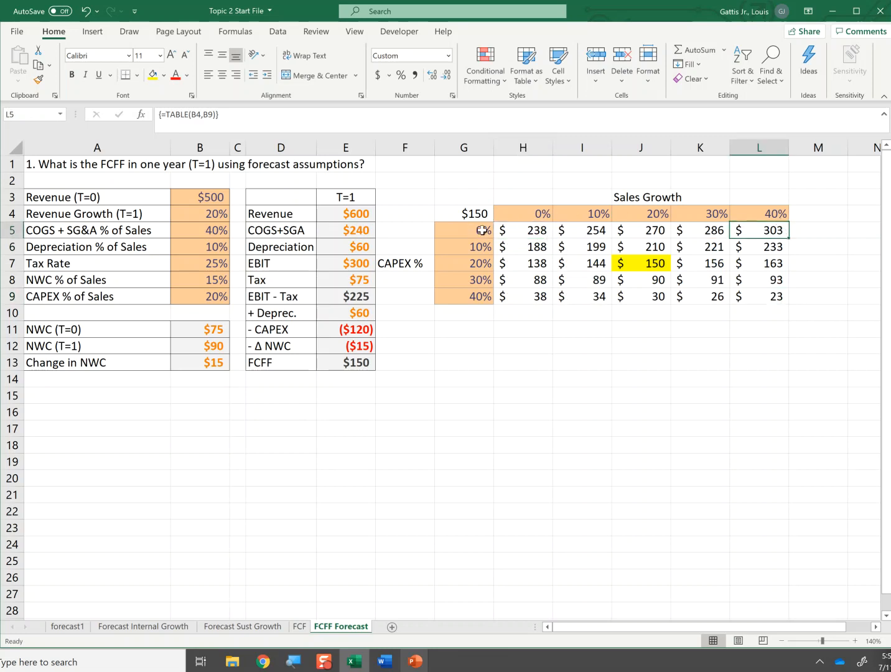
pyautogui.click(651, 266)
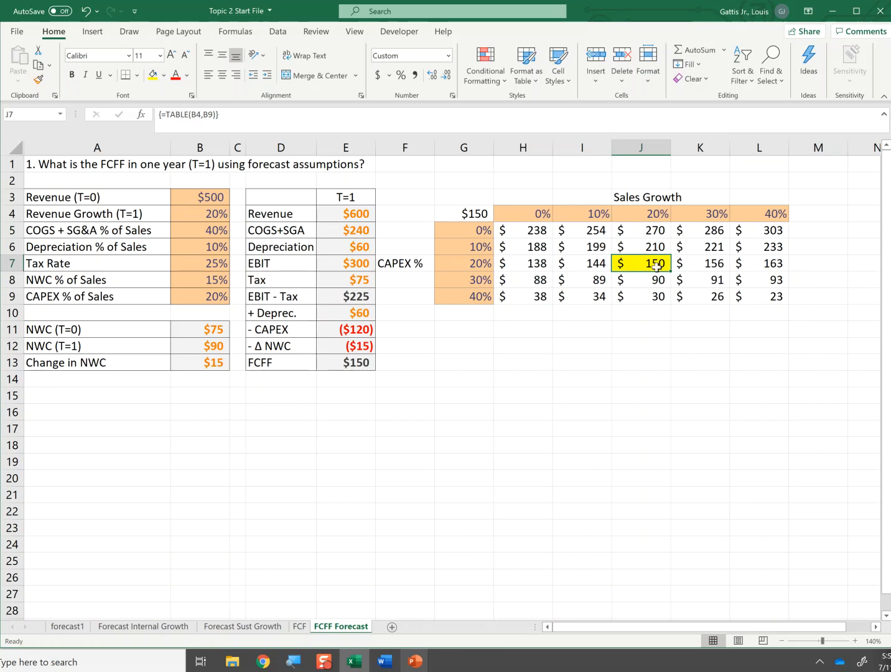
pyautogui.click(651, 218)
pyautogui.click(663, 279)
pyautogui.click(658, 265)
pyautogui.click(459, 260)
pyautogui.click(367, 365)
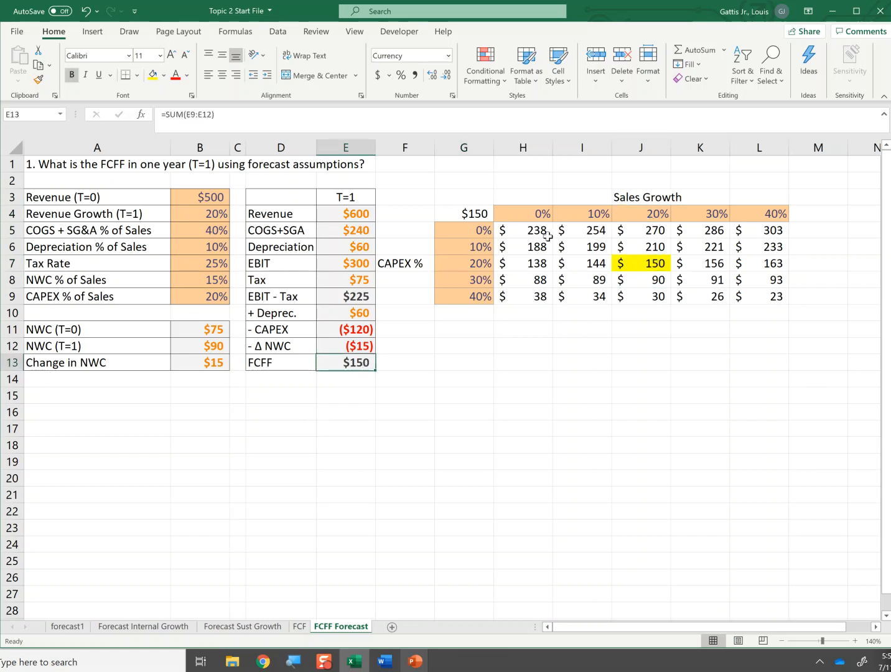
# Step: Apply the Calculation cell style to the data table results in H5:L9
pyautogui.moveTo(515, 225); pyautogui.dragTo(780, 296)
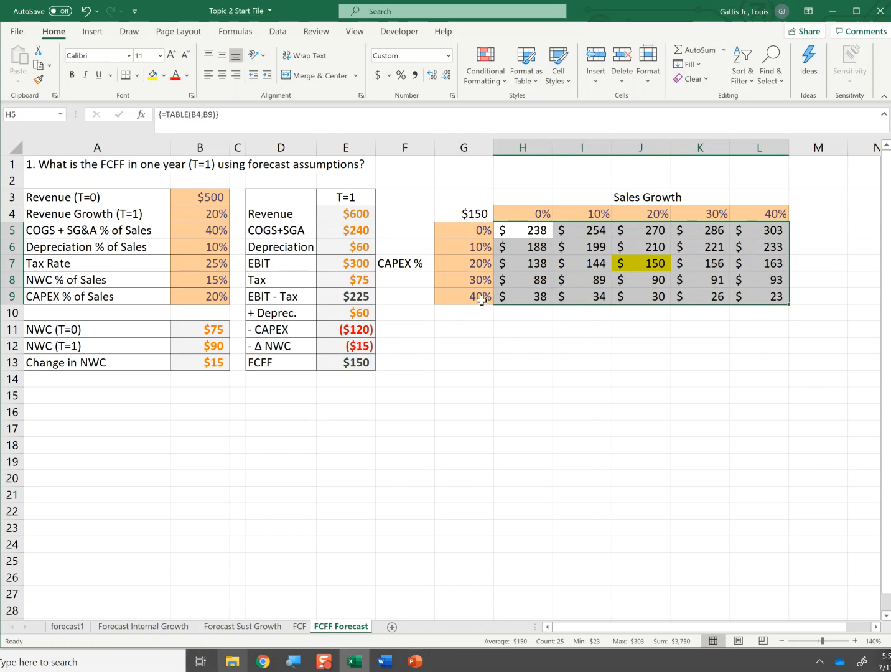
pyautogui.click(559, 65)
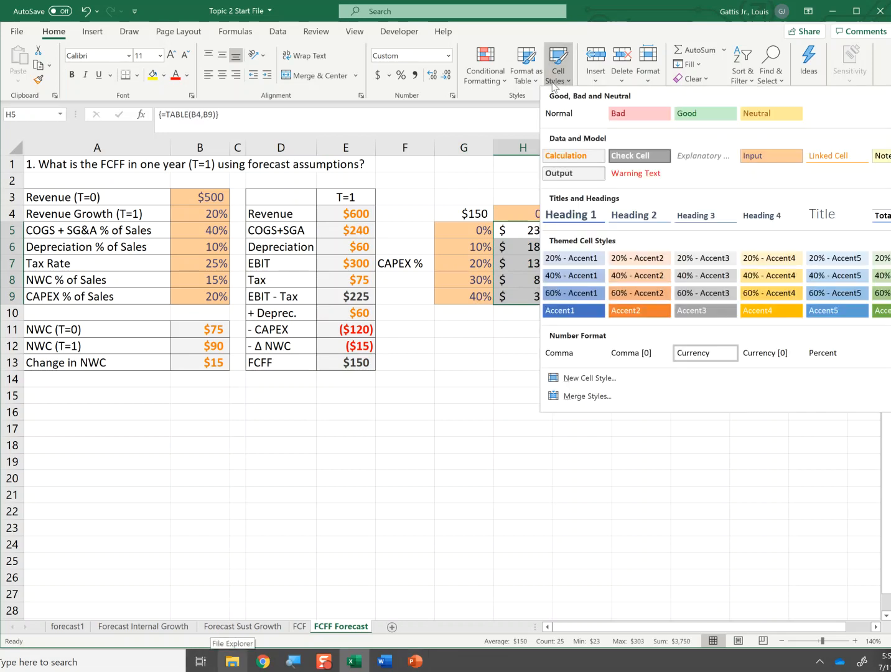
pyautogui.click(559, 162)
# Step: Highlight the base-case cells J7, G7, J4, E13, B4 and B9 in yellow
pyautogui.click(650, 264)
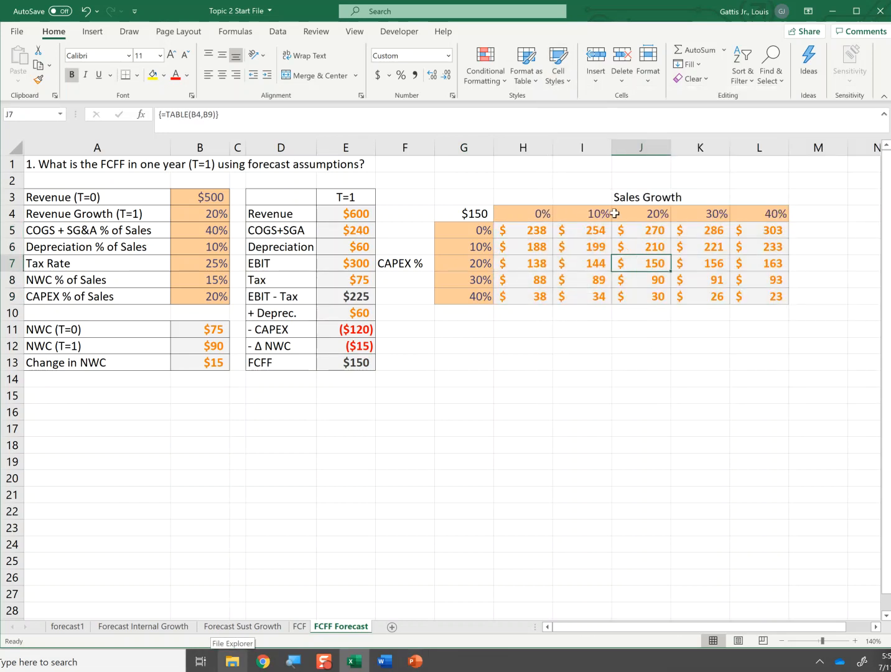
pyautogui.keyDown('ctrl'); pyautogui.click(481, 266); pyautogui.keyUp('ctrl')
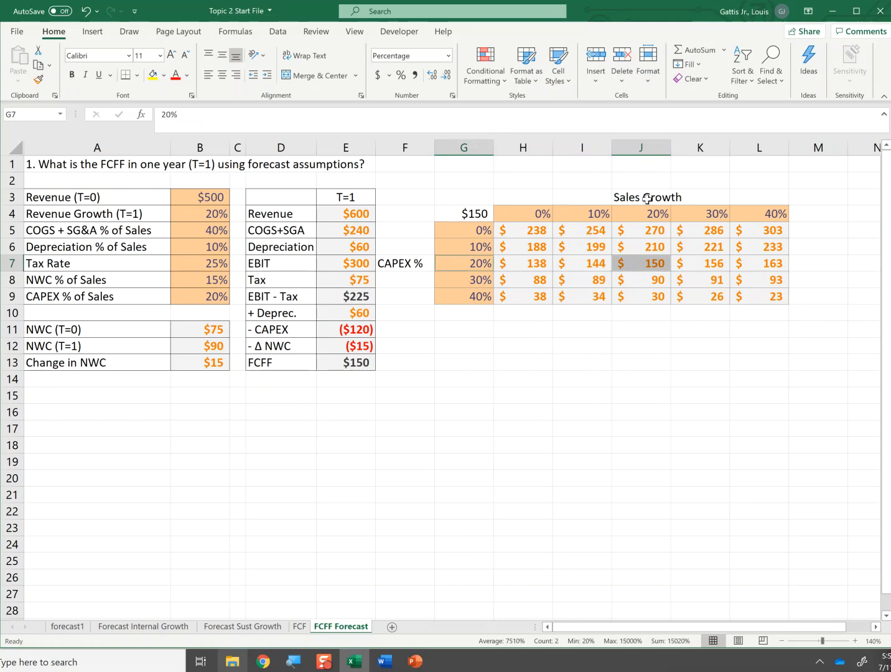
pyautogui.keyDown('ctrl'); pyautogui.click(637, 216); pyautogui.keyUp('ctrl')
pyautogui.keyDown('ctrl'); pyautogui.click(353, 361); pyautogui.keyUp('ctrl')
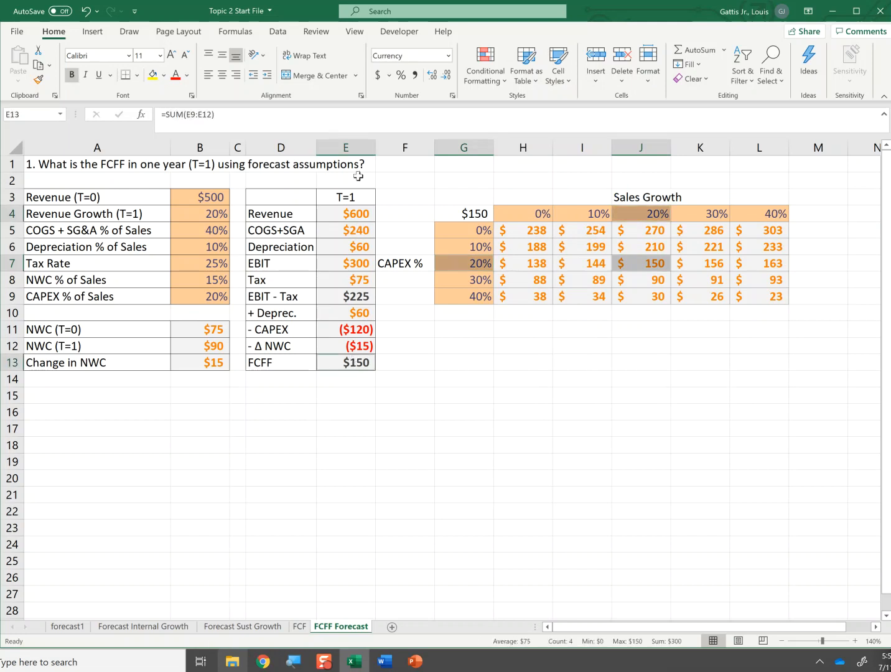
pyautogui.keyDown('ctrl'); pyautogui.click(210, 214); pyautogui.keyUp('ctrl')
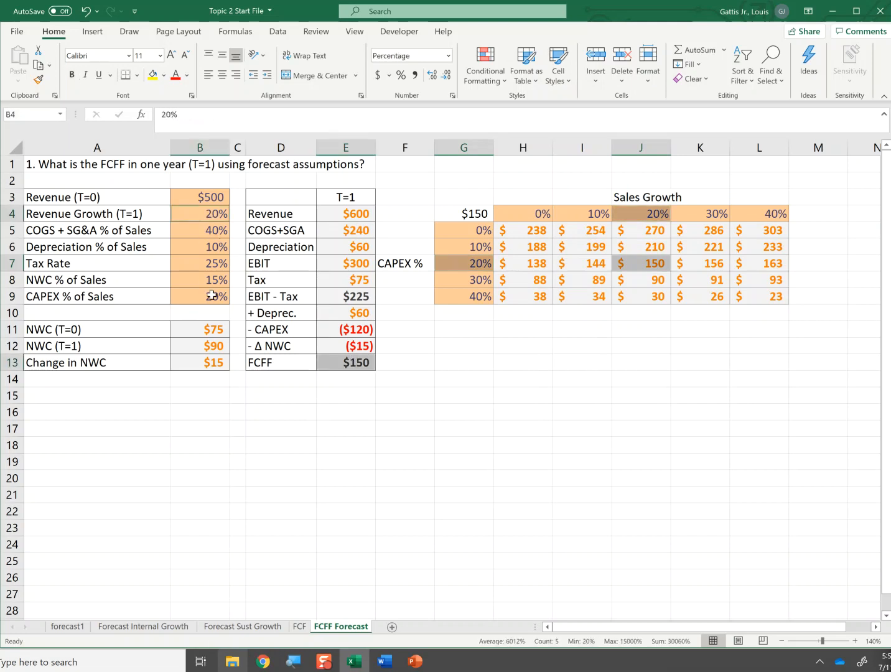
pyautogui.keyDown('ctrl'); pyautogui.click(211, 295); pyautogui.keyUp('ctrl')
pyautogui.click(556, 76)
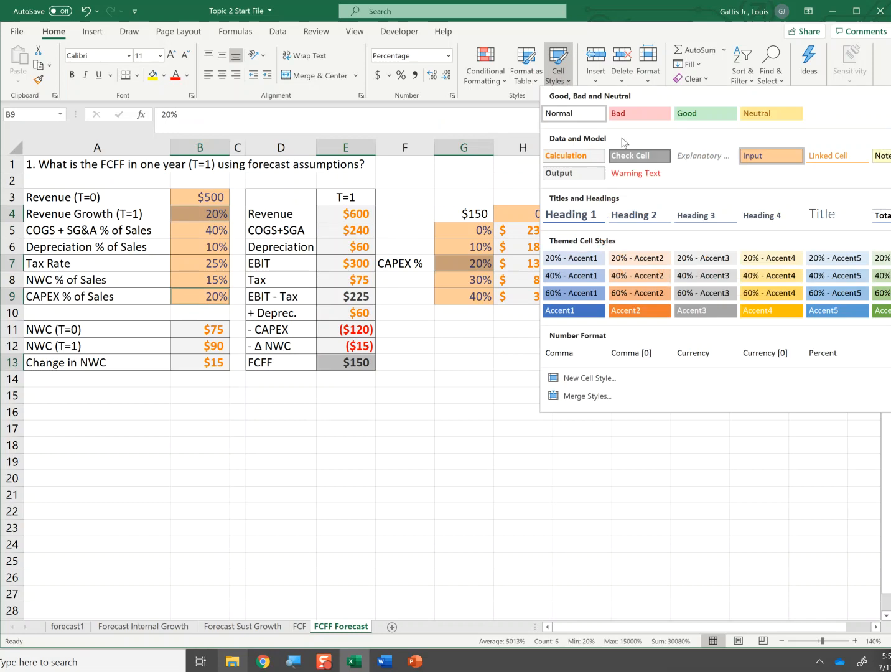
pyautogui.click(153, 75)
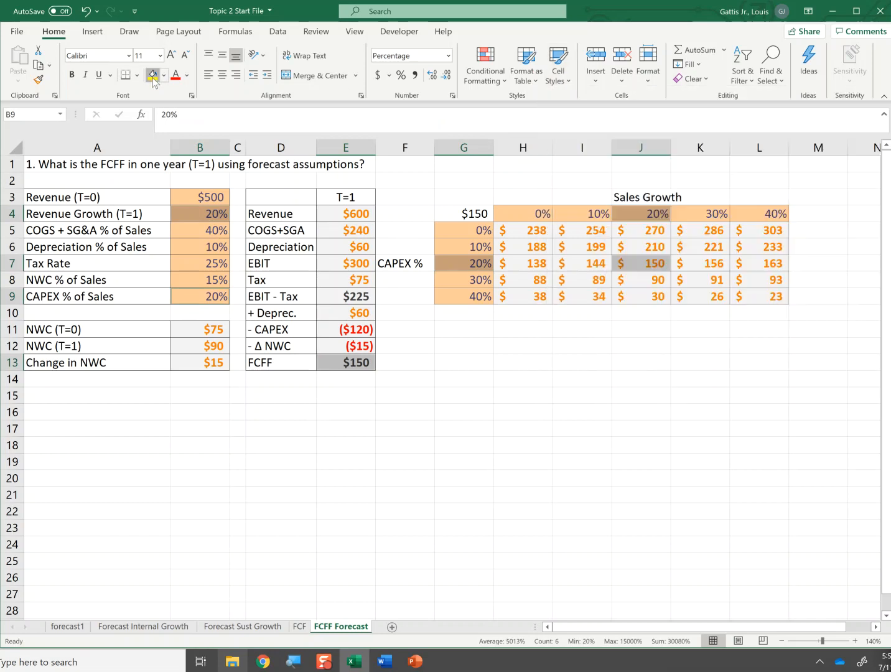
pyautogui.click(446, 406)
pyautogui.click(506, 375)
# Step: Review the highlighted base-case inputs and FCFF against the full range of data table results in H5:L9
pyautogui.click(193, 217)
pyautogui.click(219, 300)
pyautogui.click(460, 266)
pyautogui.click(666, 200)
pyautogui.click(648, 263)
pyautogui.click(345, 365)
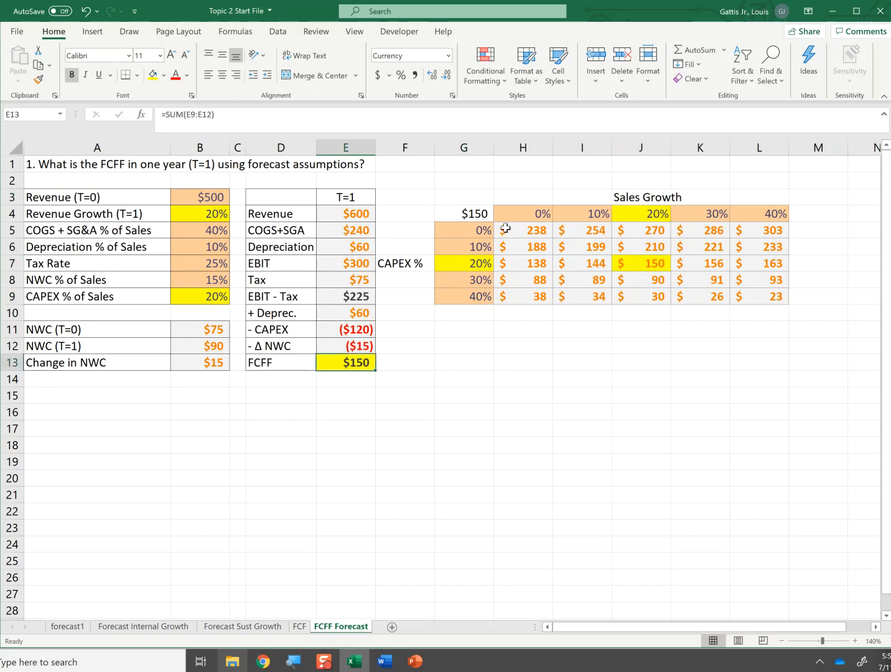
pyautogui.moveTo(590, 249); pyautogui.dragTo(747, 291)
pyautogui.click(747, 291)
pyautogui.moveTo(533, 230); pyautogui.dragTo(764, 295)
pyautogui.click(638, 337)
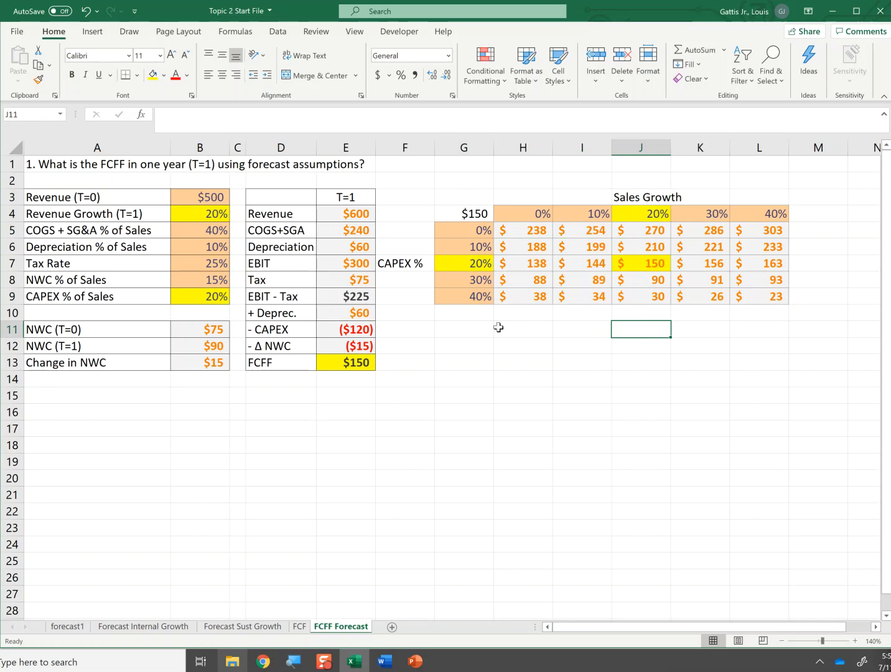
# Step: Check the formula in the data table's corner cell G4 and hide its value by setting the font color to white
pyautogui.click(465, 211)
pyautogui.press('F2')
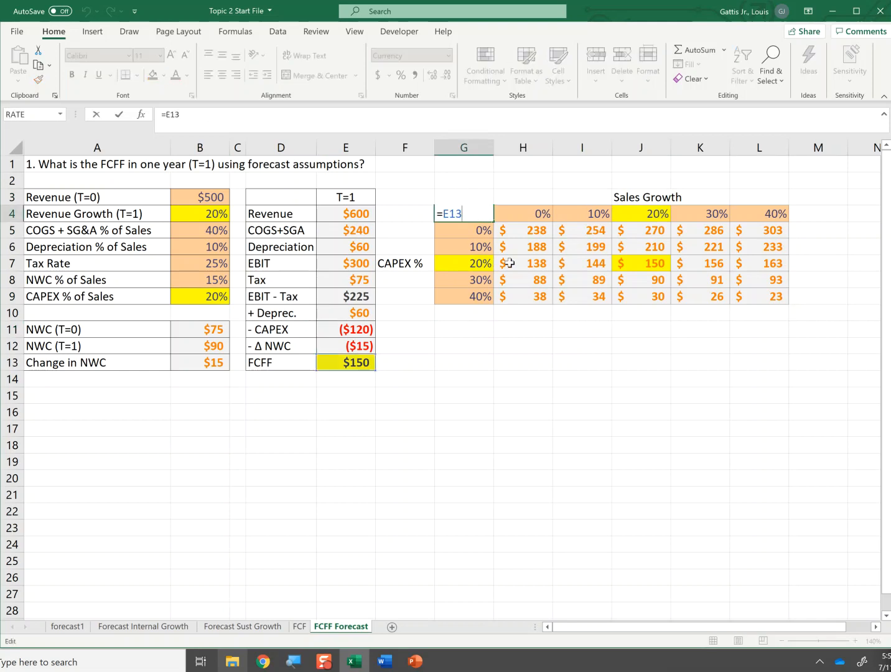
pyautogui.press('Escape')
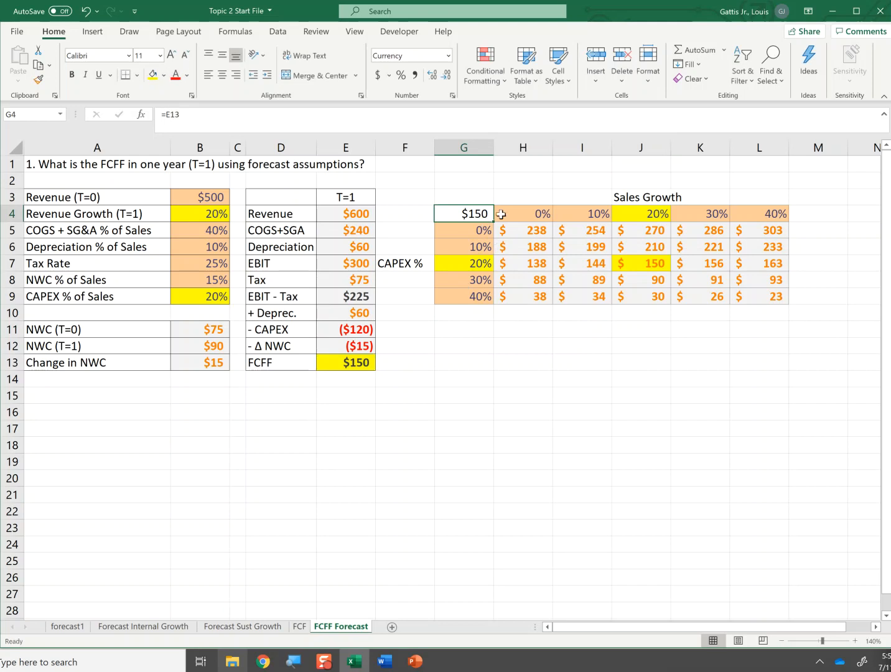
pyautogui.press('F2')
pyautogui.press('Escape')
pyautogui.click(188, 75)
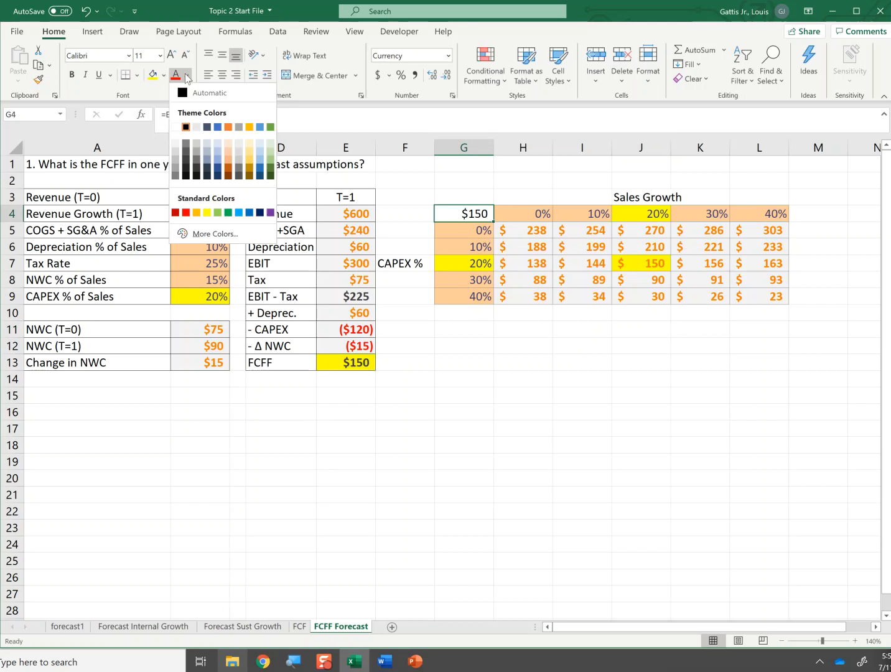
pyautogui.click(176, 128)
pyautogui.click(575, 400)
pyautogui.moveTo(423, 198); pyautogui.dragTo(779, 300)
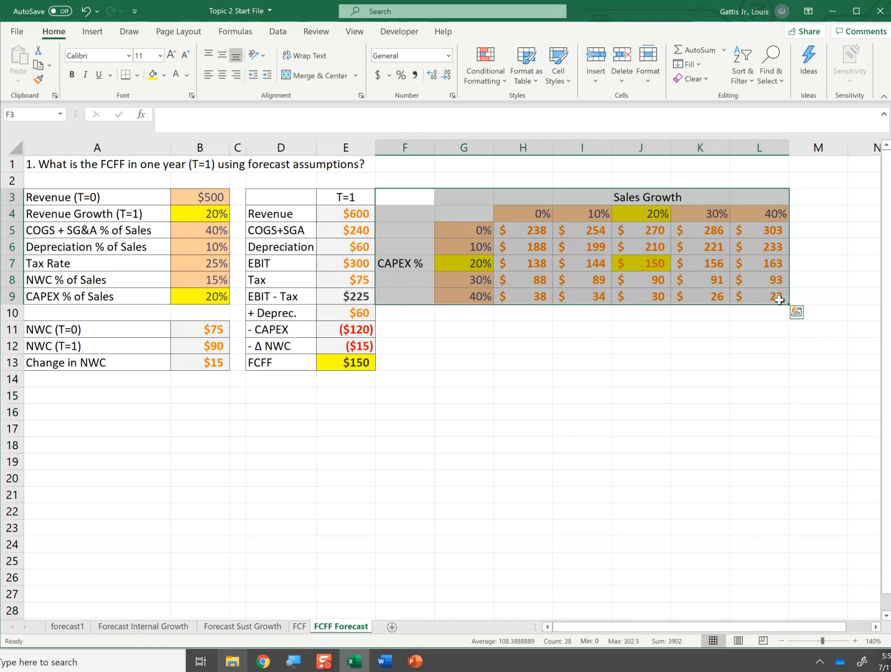
pyautogui.hotkey('ctrl', 'c')
pyautogui.press('Escape')
pyautogui.click(627, 402)
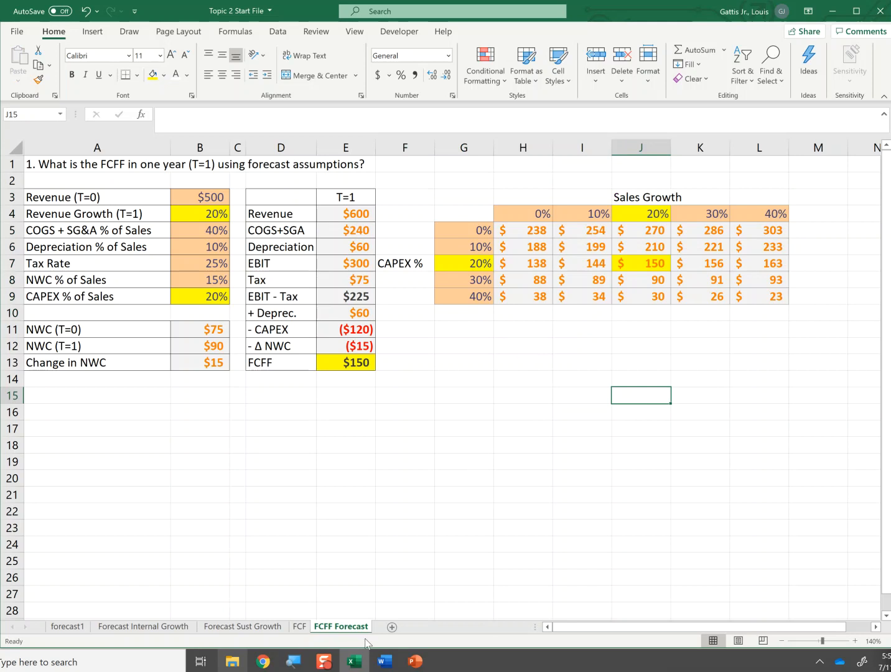
# Step: Switch to the PowerPoint slide show and advance from the FCFF Data Table slide to the Learning Objectives slide
pyautogui.click(414, 660)
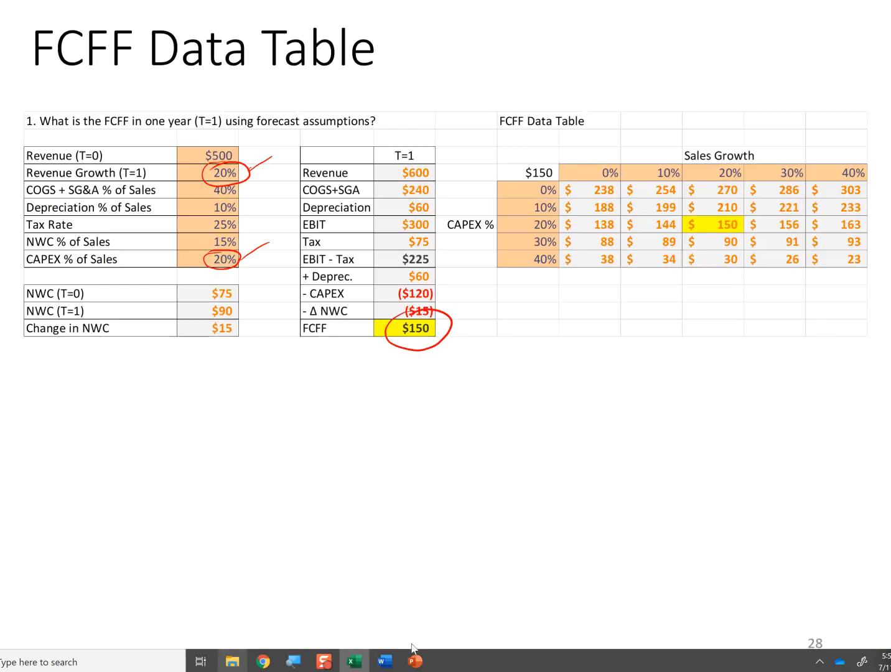
pyautogui.press('Right')
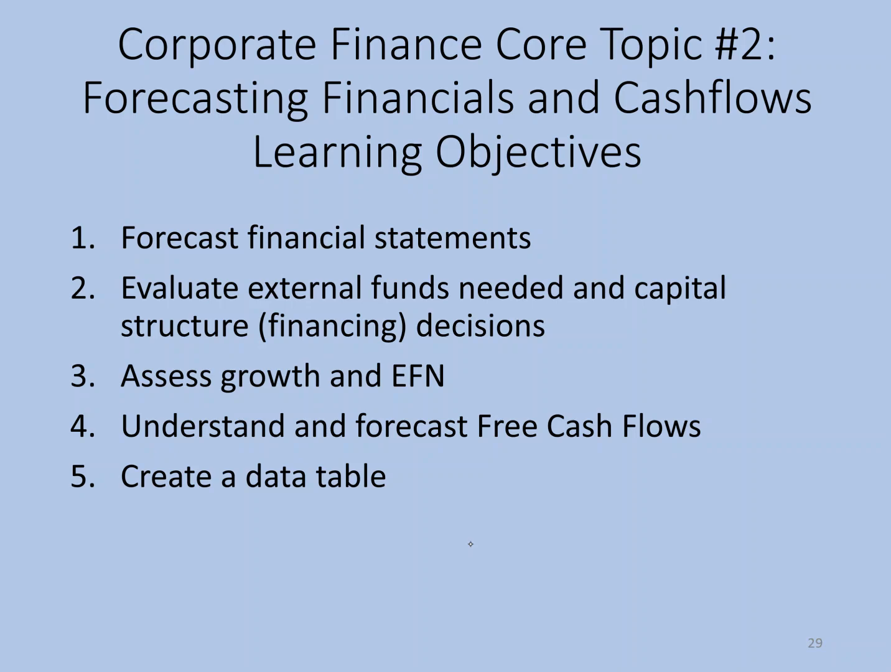